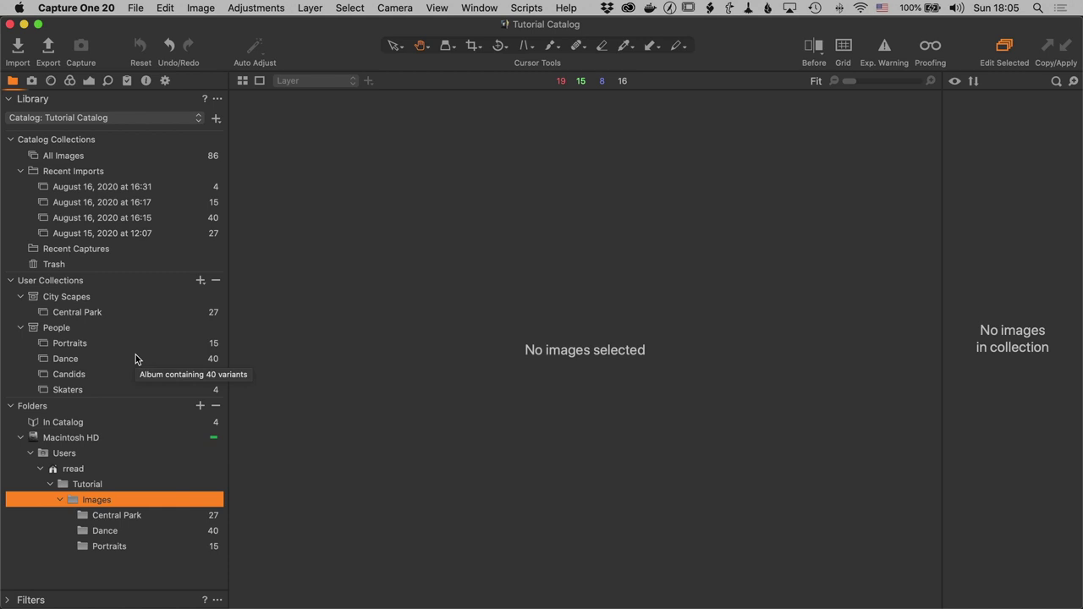
Open the File menu to list the catalog commands: new catalog, import, backup and verify
click(139, 7)
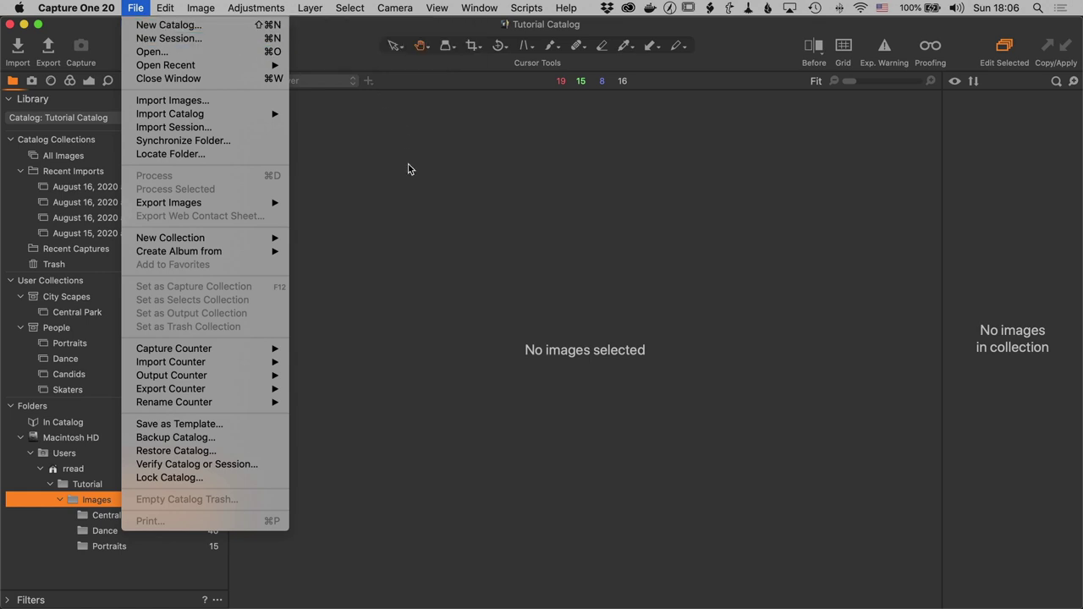
Dismiss the File menu without choosing any command, leaving no images selected
click(411, 203)
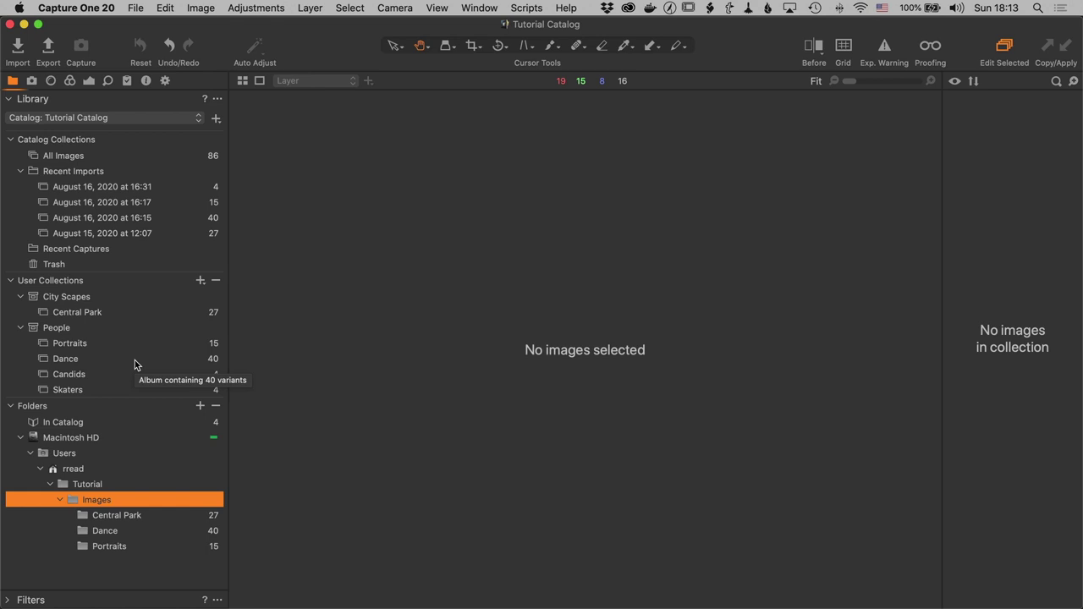
Reveal the Images folder in Finder and inspect the Central Park folder's RAF files
right_click(104, 505)
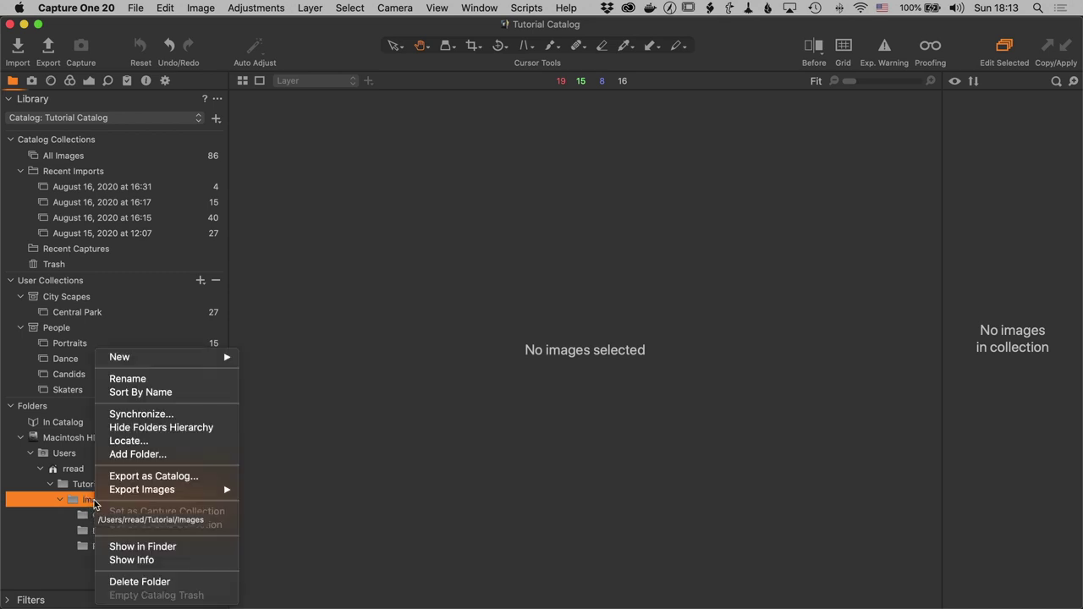
click(117, 548)
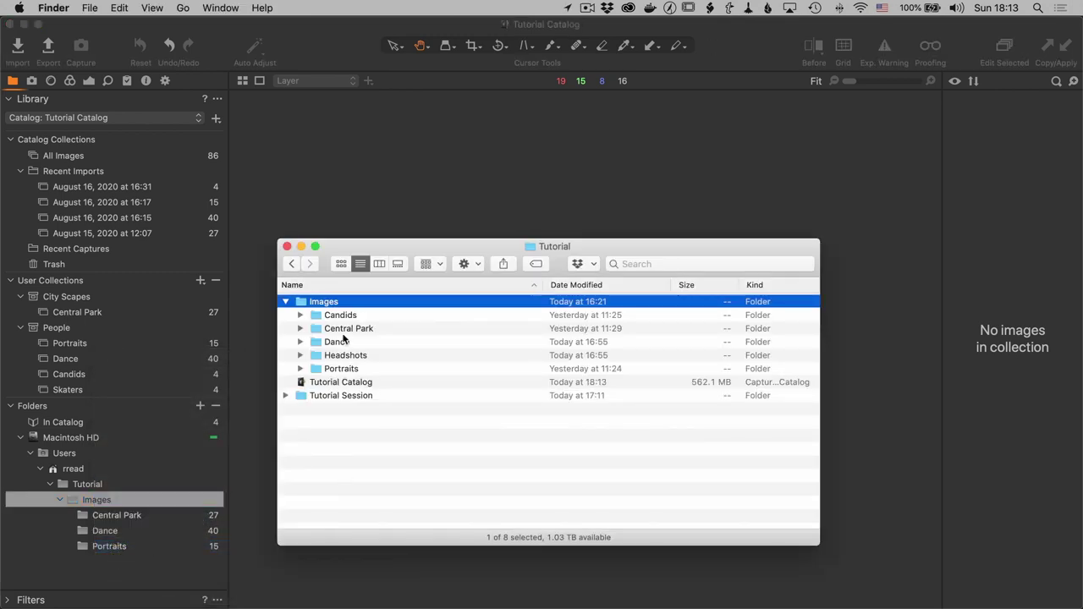
click(347, 330)
click(301, 329)
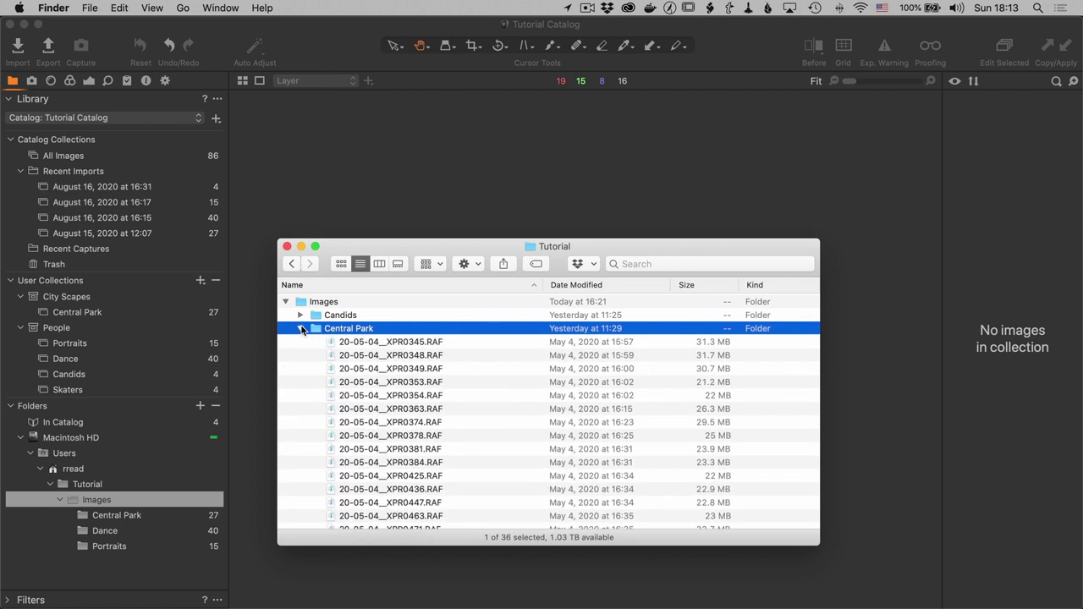
click(331, 342)
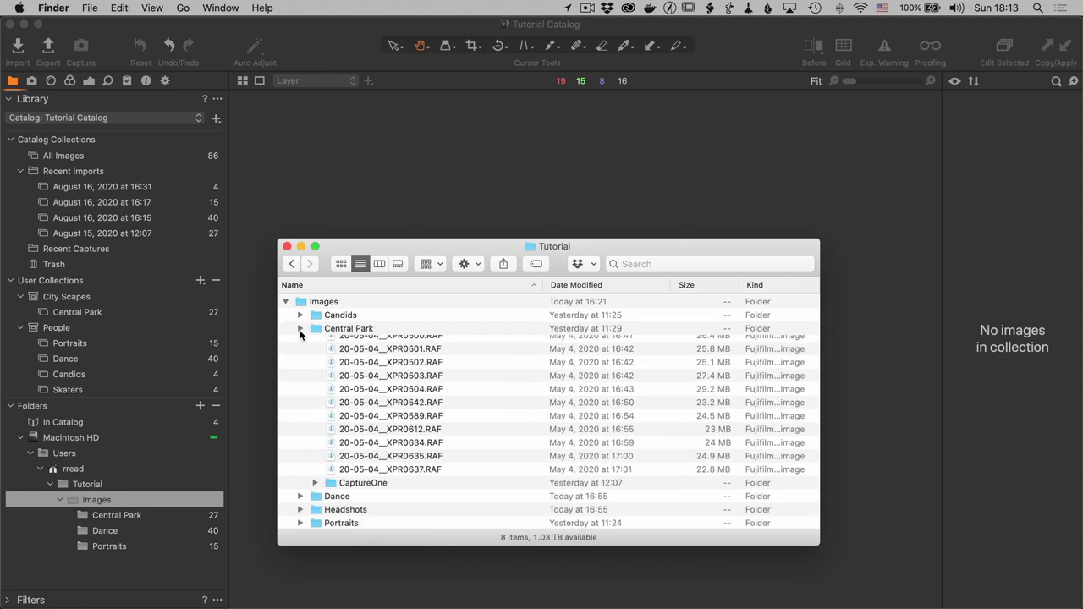
click(300, 330)
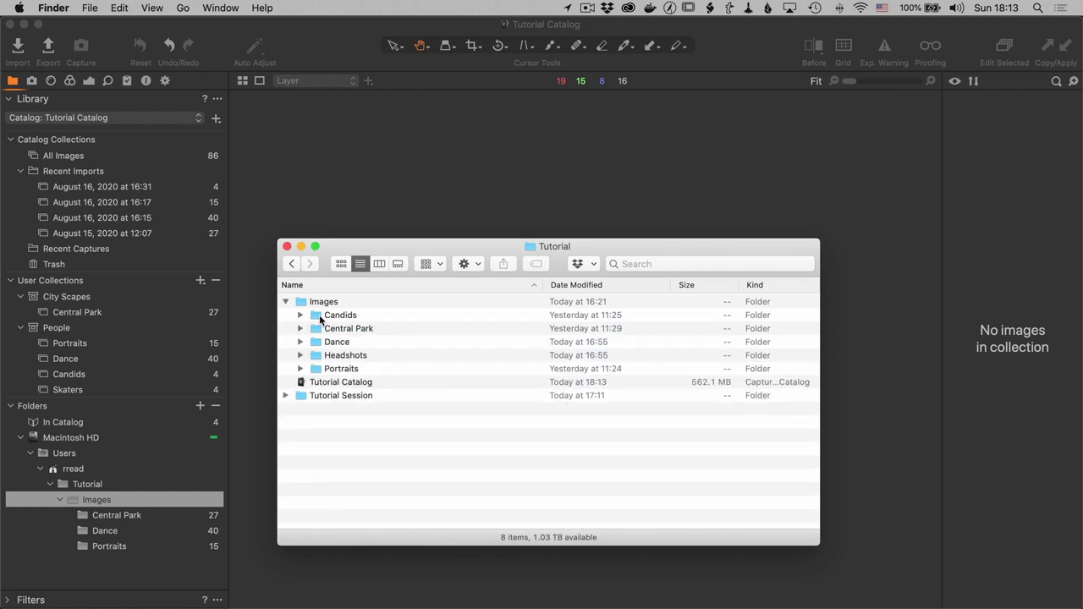
Expand and collapse the Candids folder in Finder, then return to Capture One's library
click(323, 319)
click(302, 316)
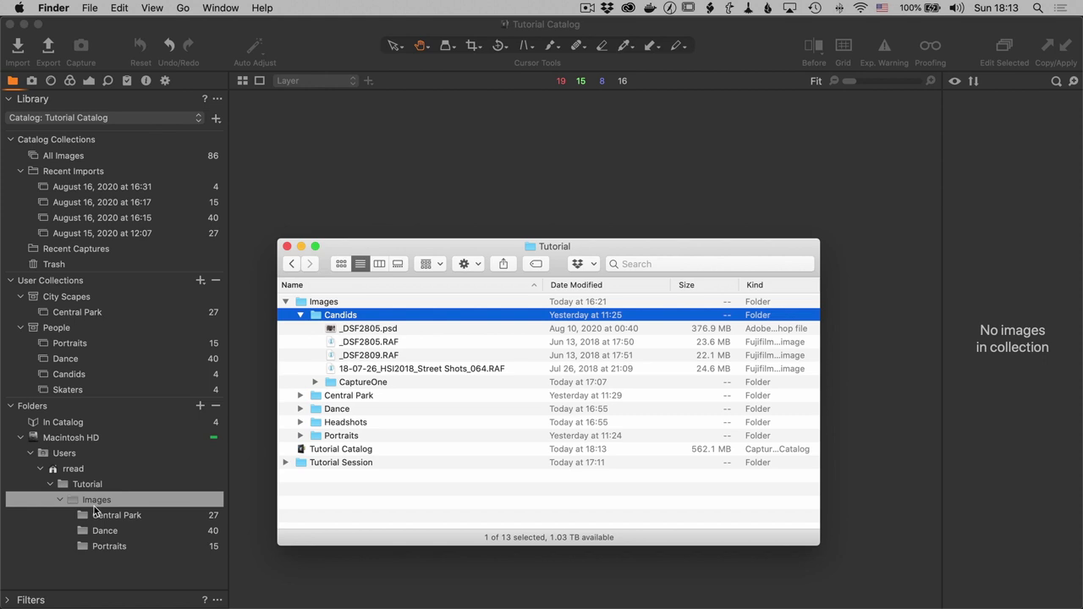
click(96, 506)
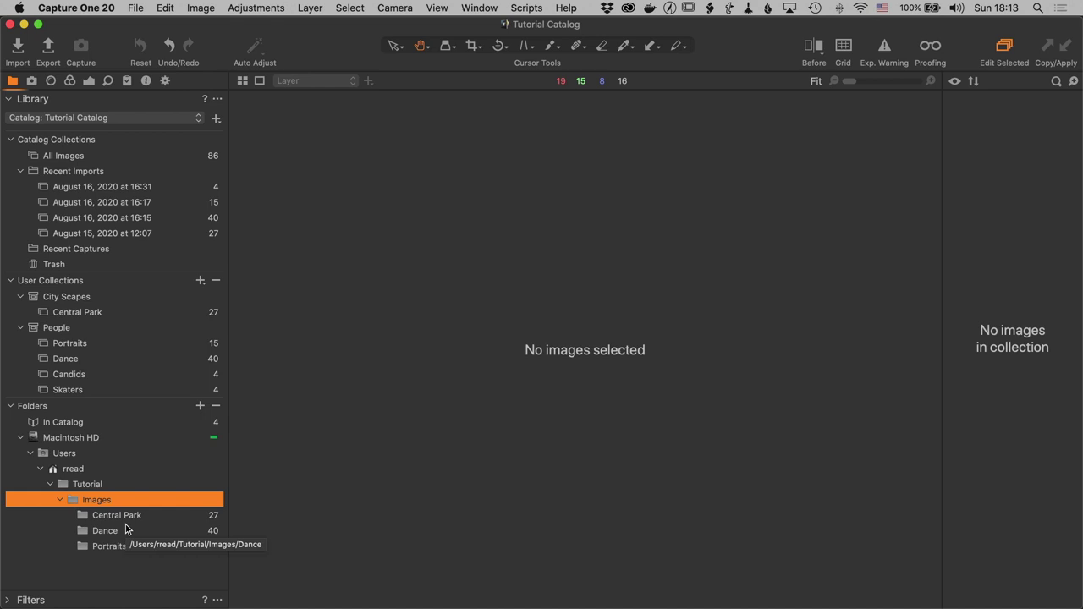
key(Tab)
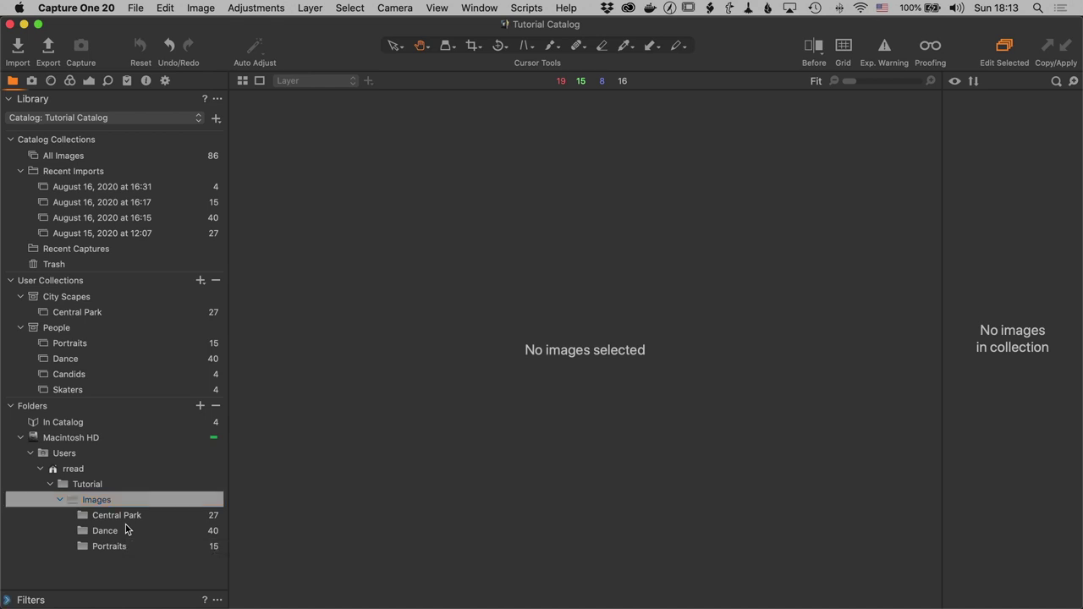
key(super+Tab)
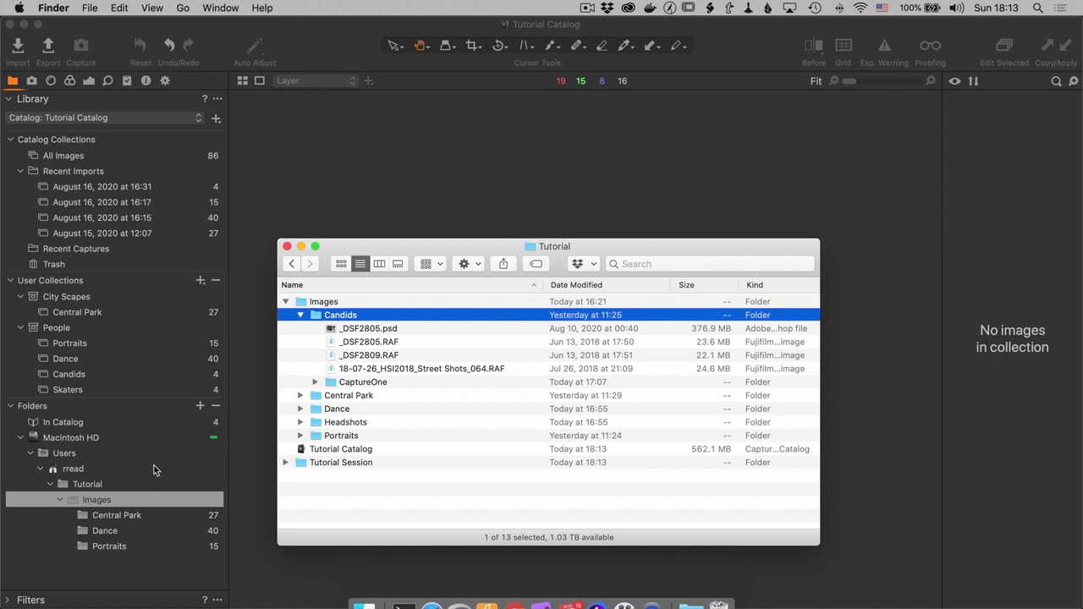
click(302, 314)
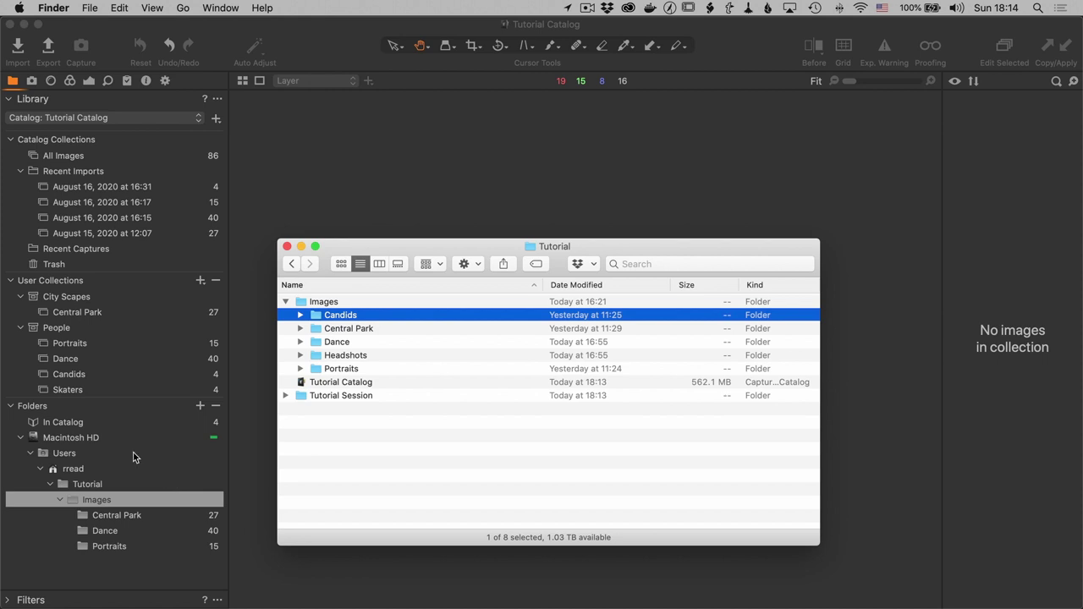
click(87, 423)
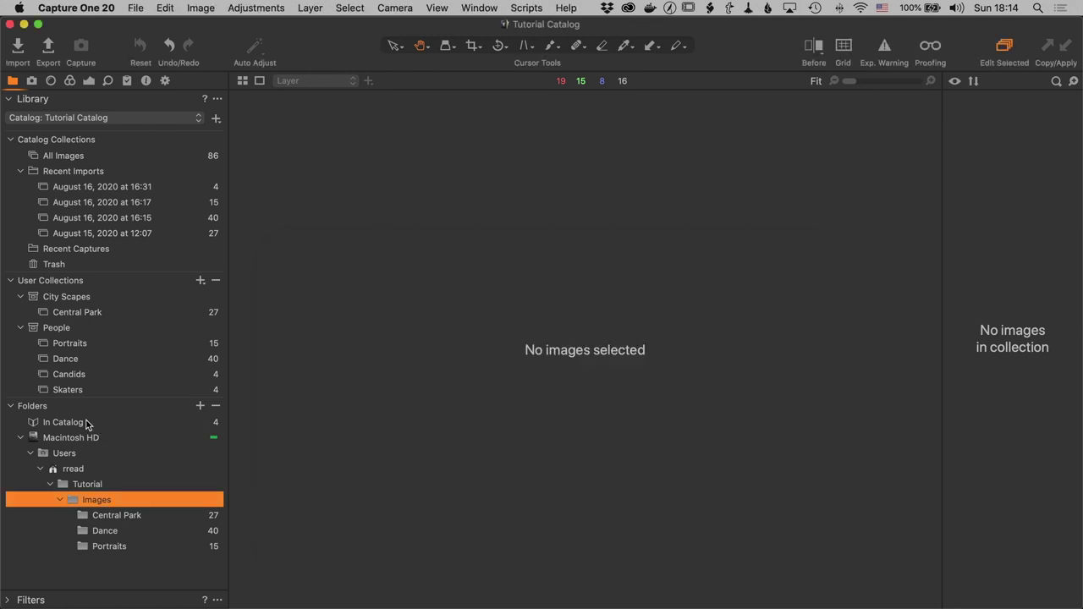
View In Catalog, then the Portraits album's 15 images, and list Album, Smart Album, Group choices
click(87, 424)
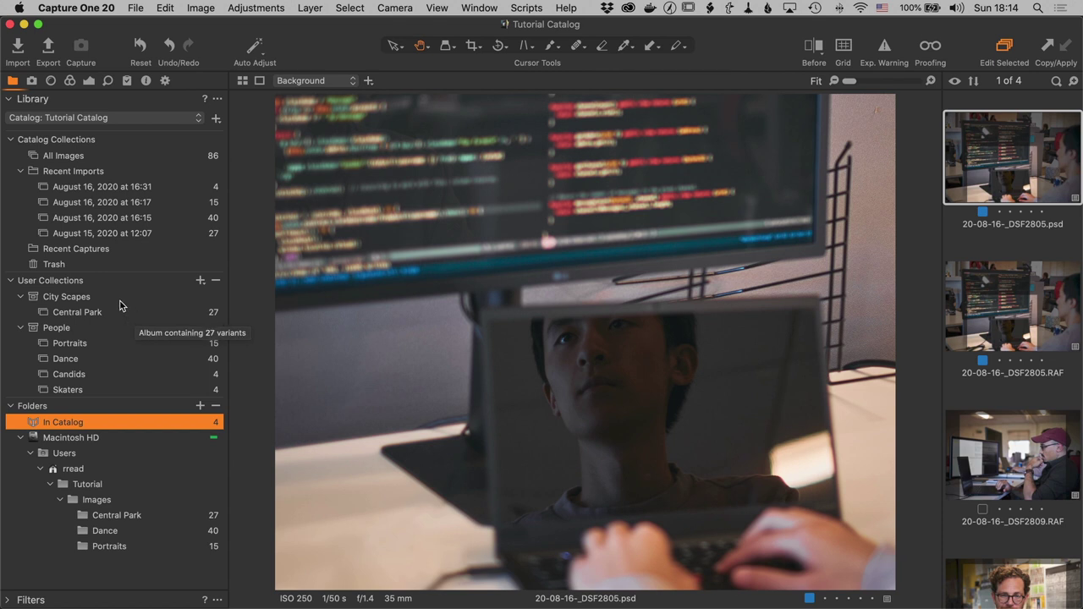
click(79, 345)
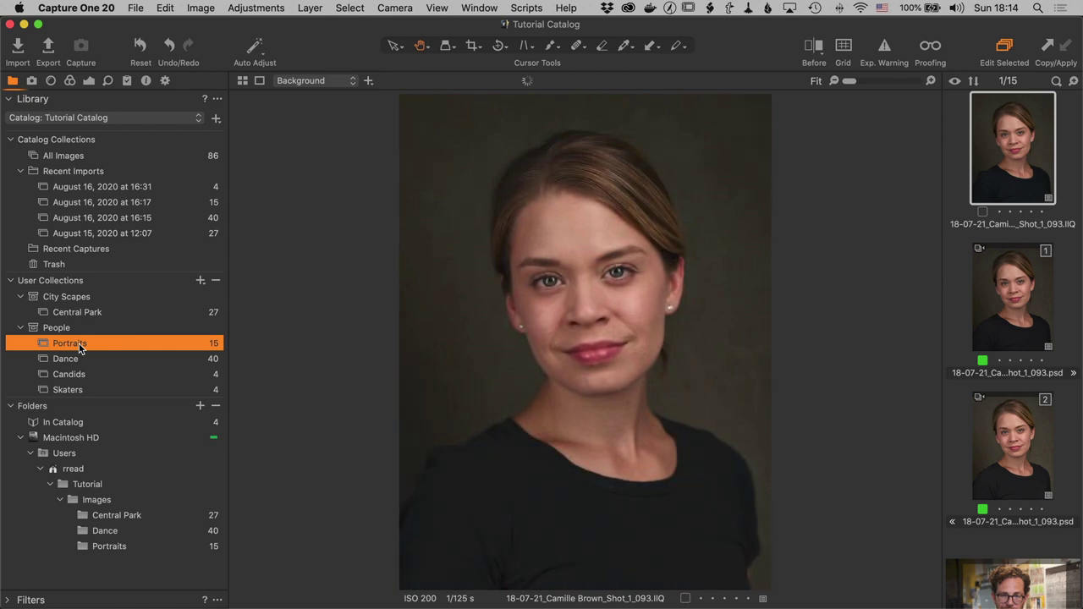
click(201, 281)
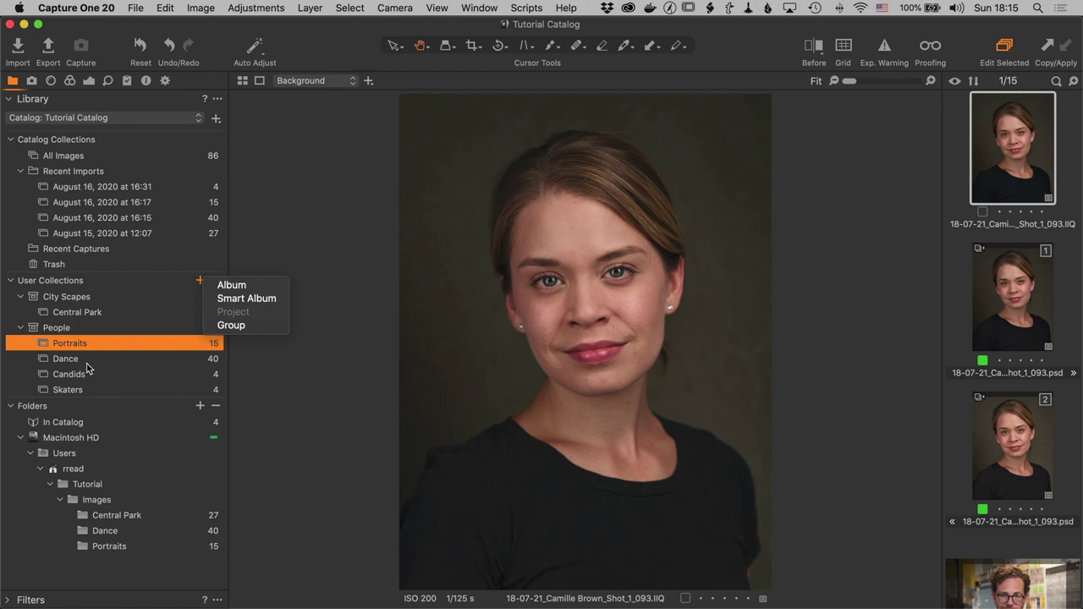
Browse the Dance folder and the Candids, Dance and Central Park albums, ending on Skaters
click(117, 542)
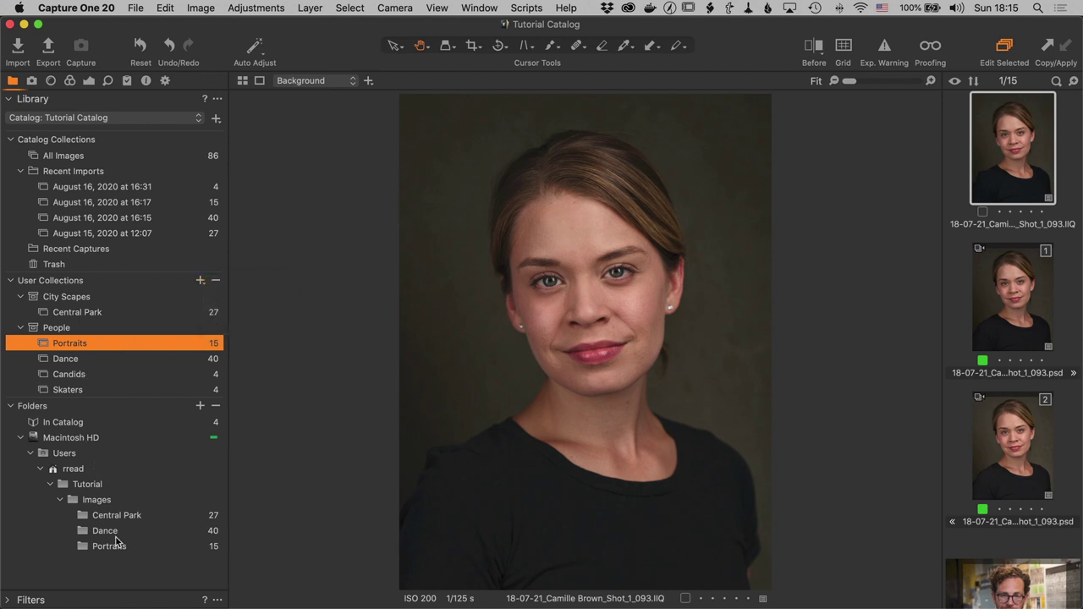
click(114, 531)
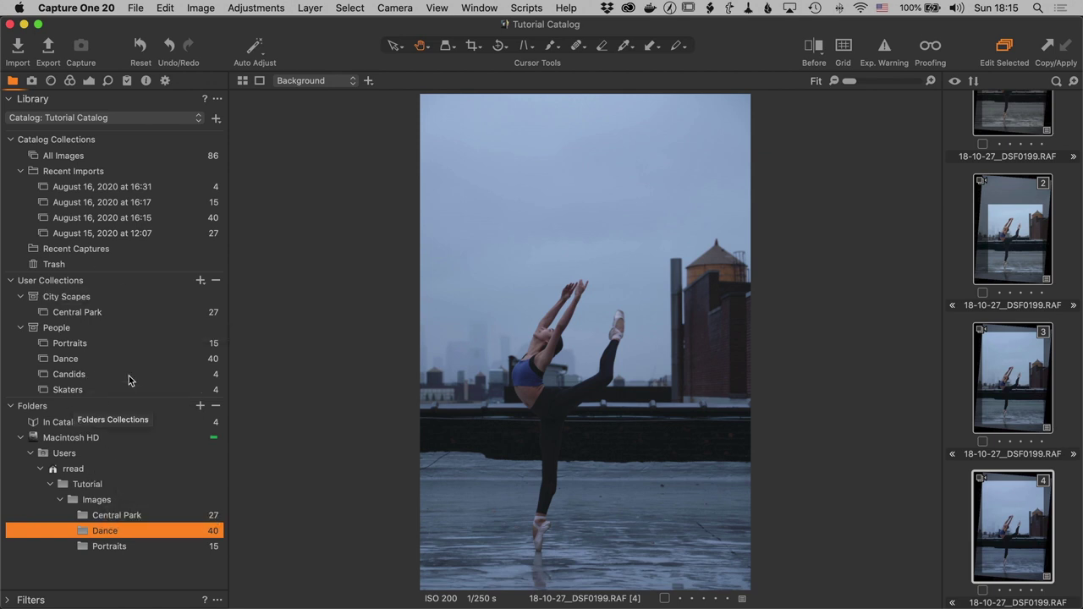
click(76, 375)
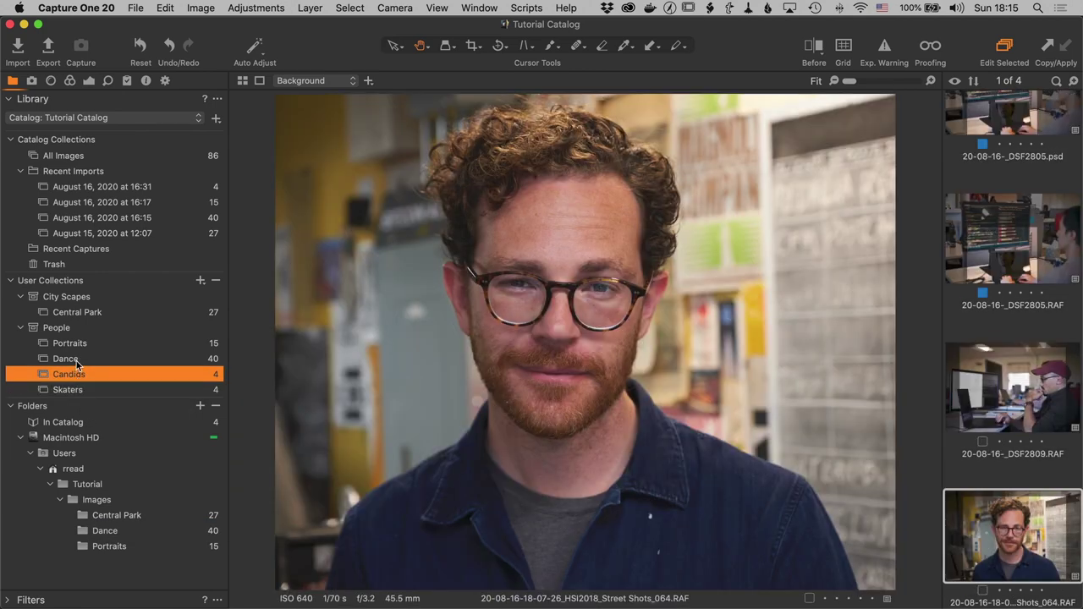
click(76, 360)
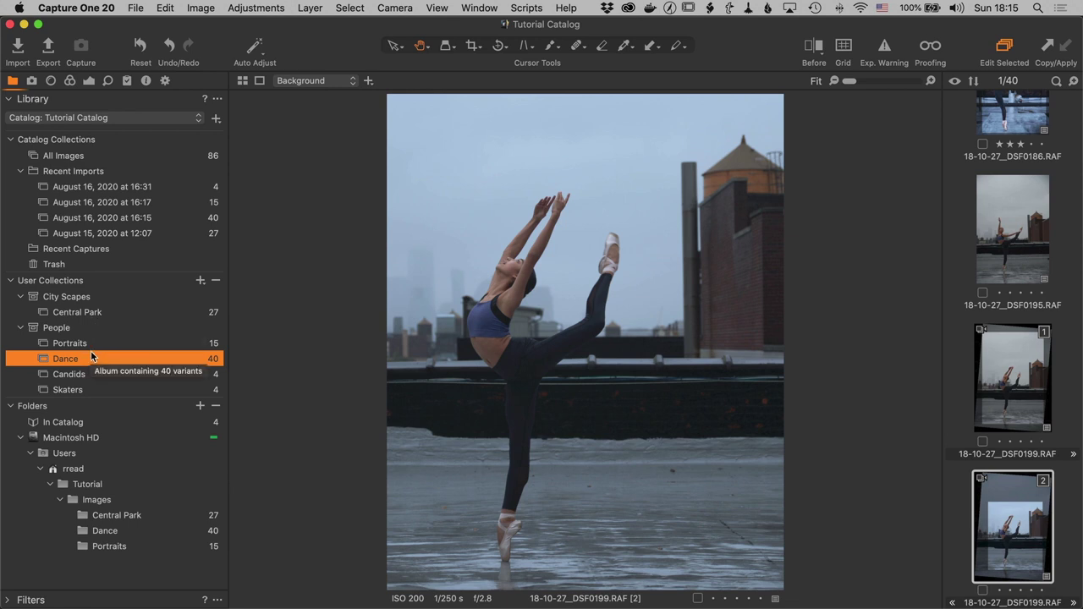
click(83, 313)
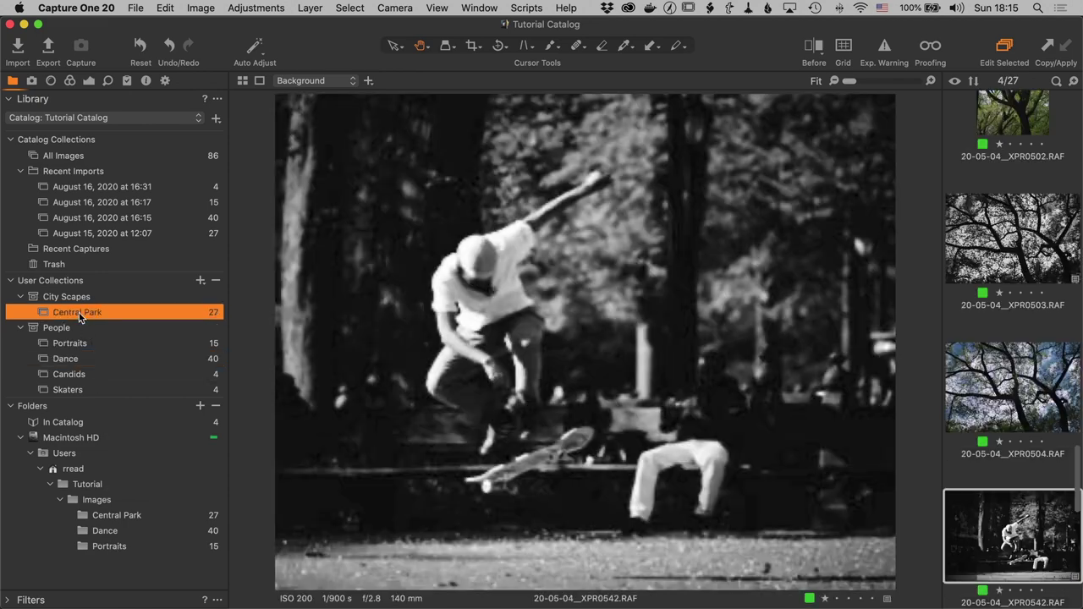
scroll(1026, 489, down, 3)
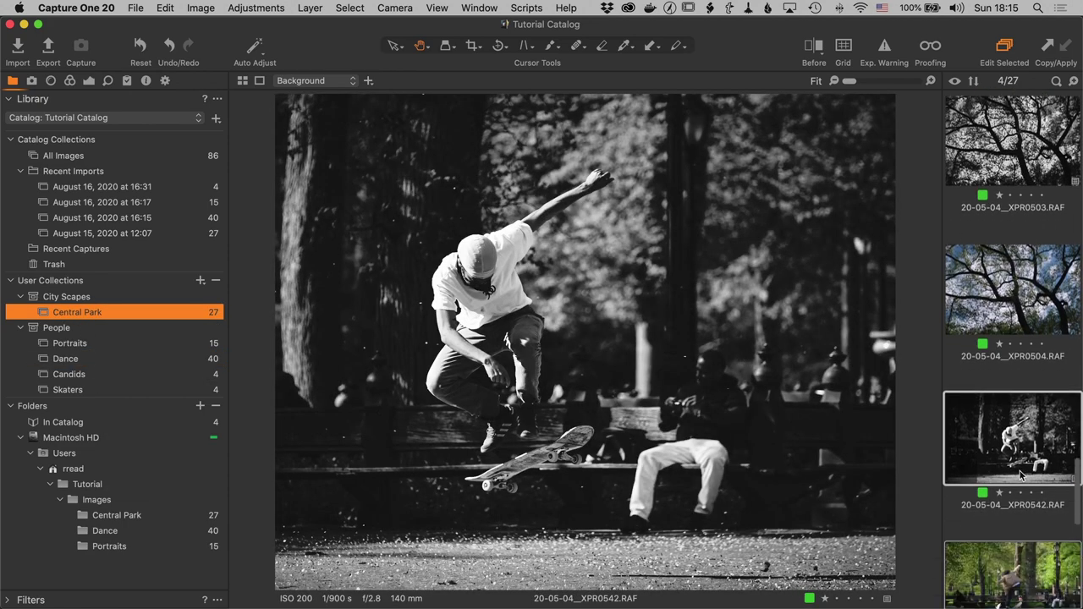
click(1018, 511)
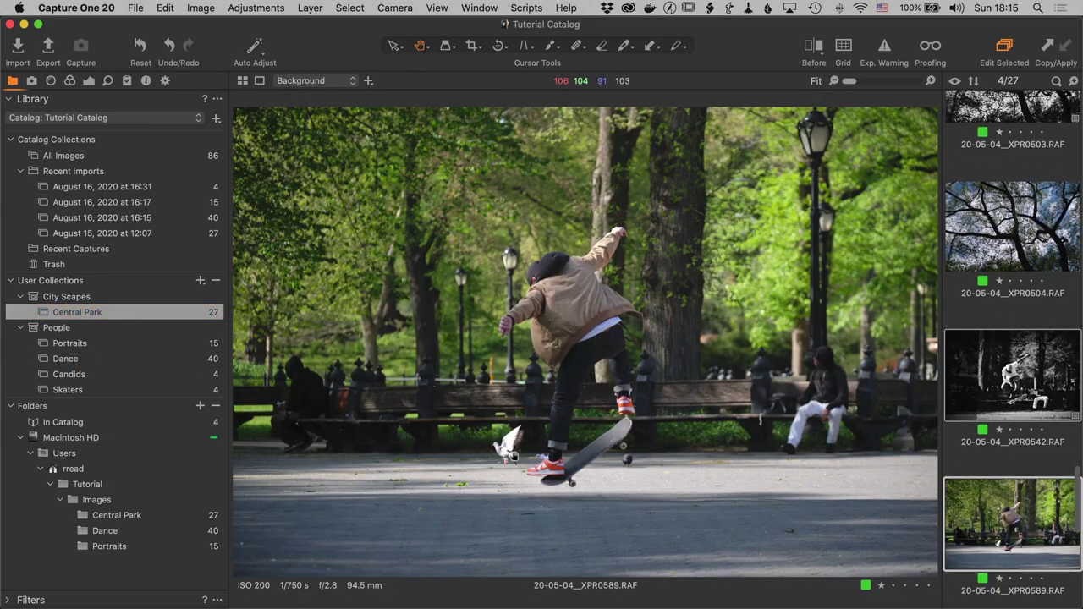
click(61, 390)
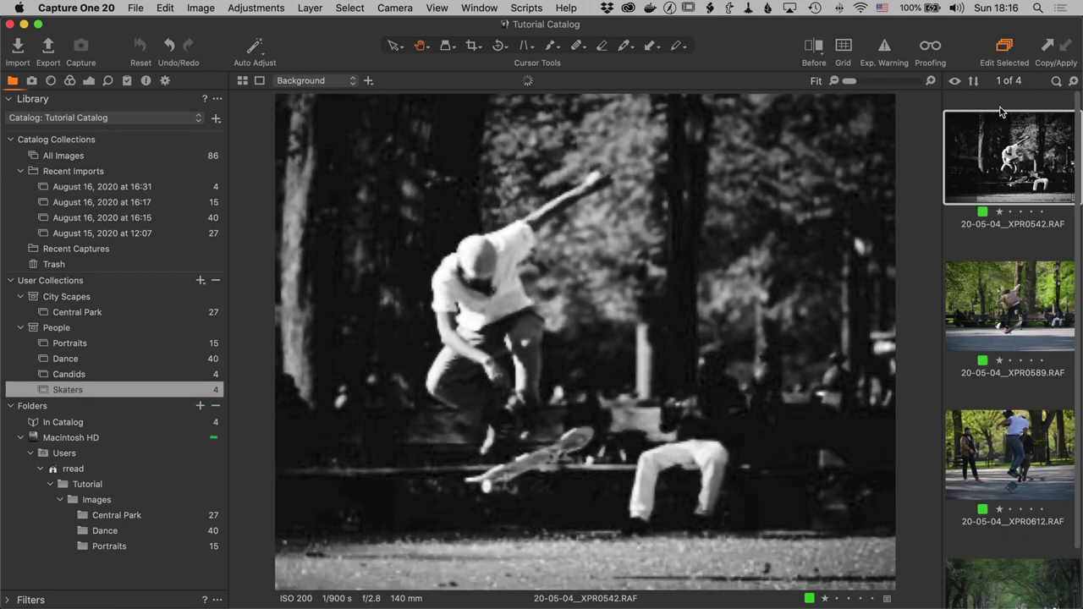
Display black-and-white skater 20-05-04__XPR0542.RAF and show its Lens, then Exposure adjustments
click(1001, 112)
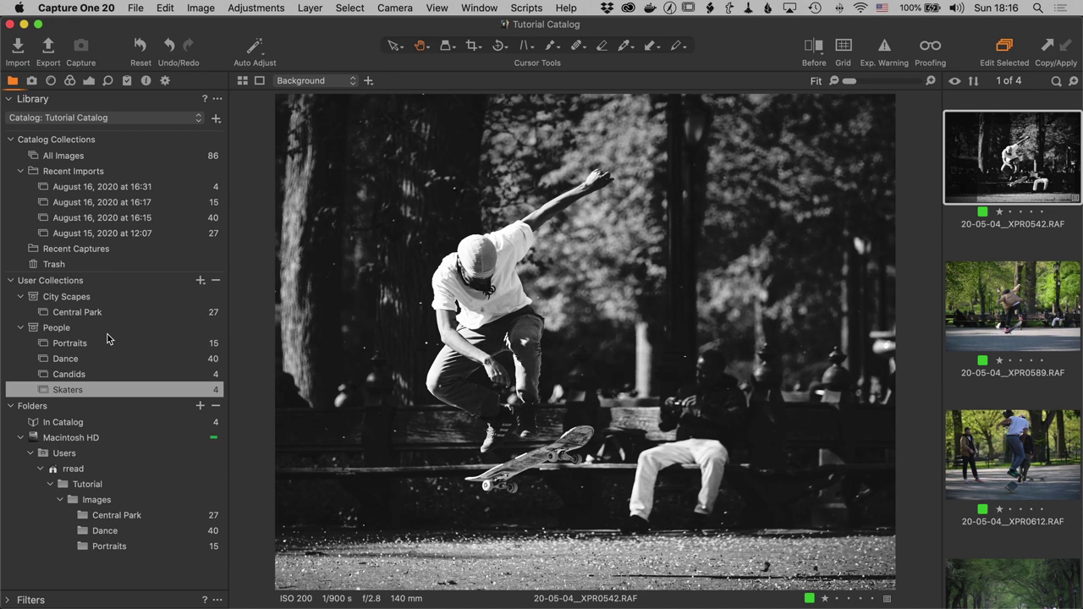
click(50, 81)
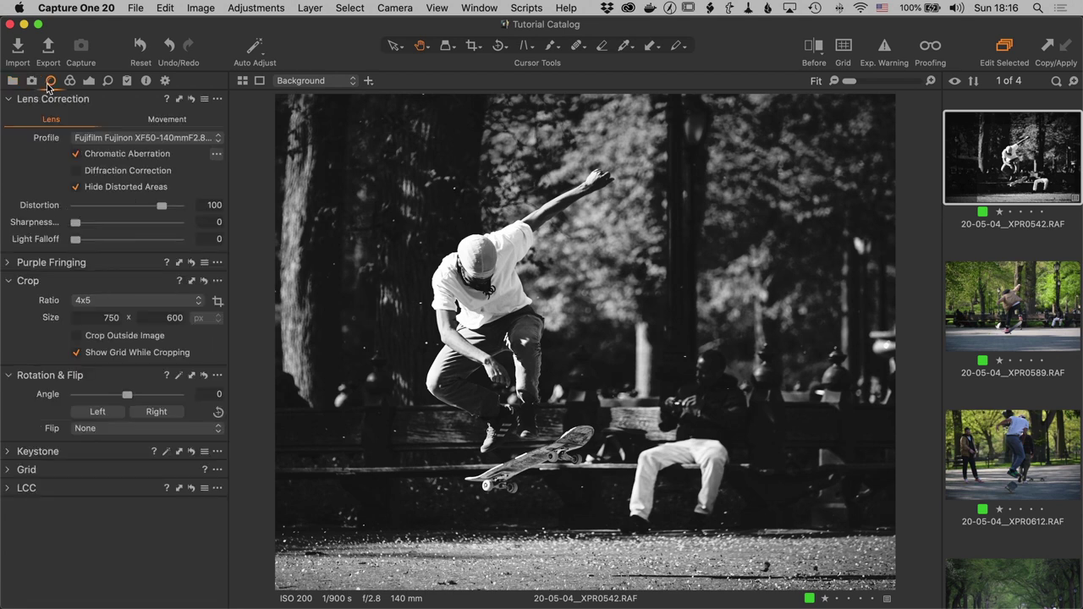
click(89, 81)
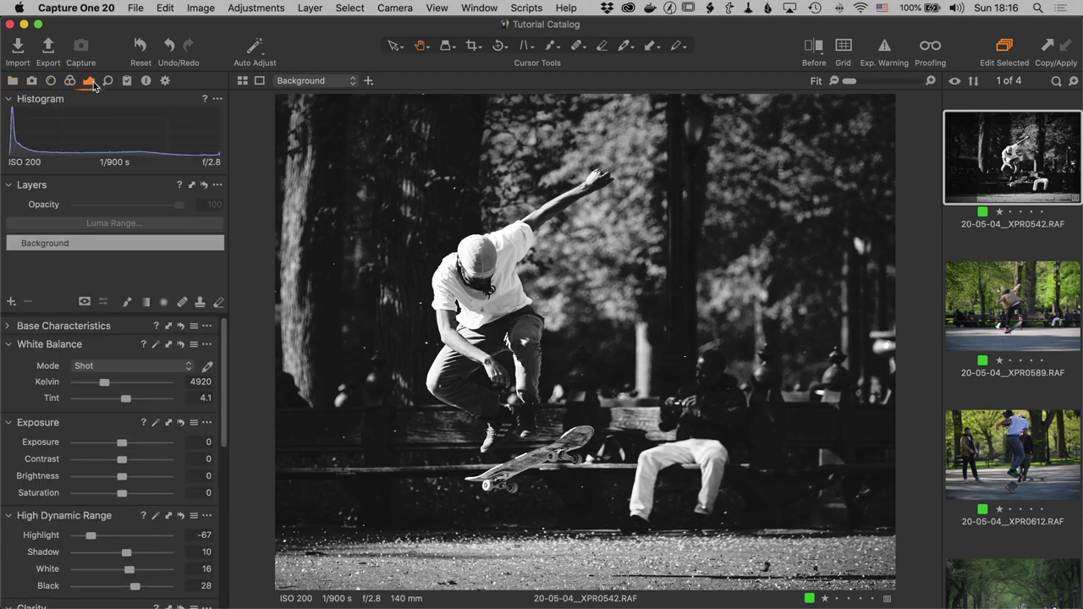
Switch the left panel back to the Library tools showing collections and folders
click(12, 82)
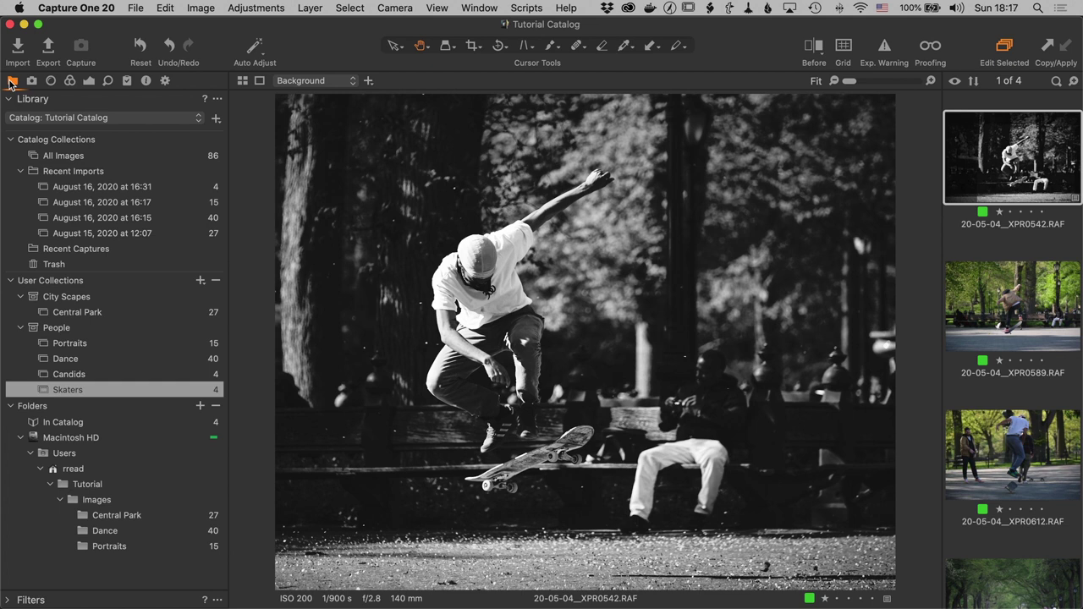
Switch from the Tutorial Catalog to the Tutorial Session using the recent catalogs list
click(94, 118)
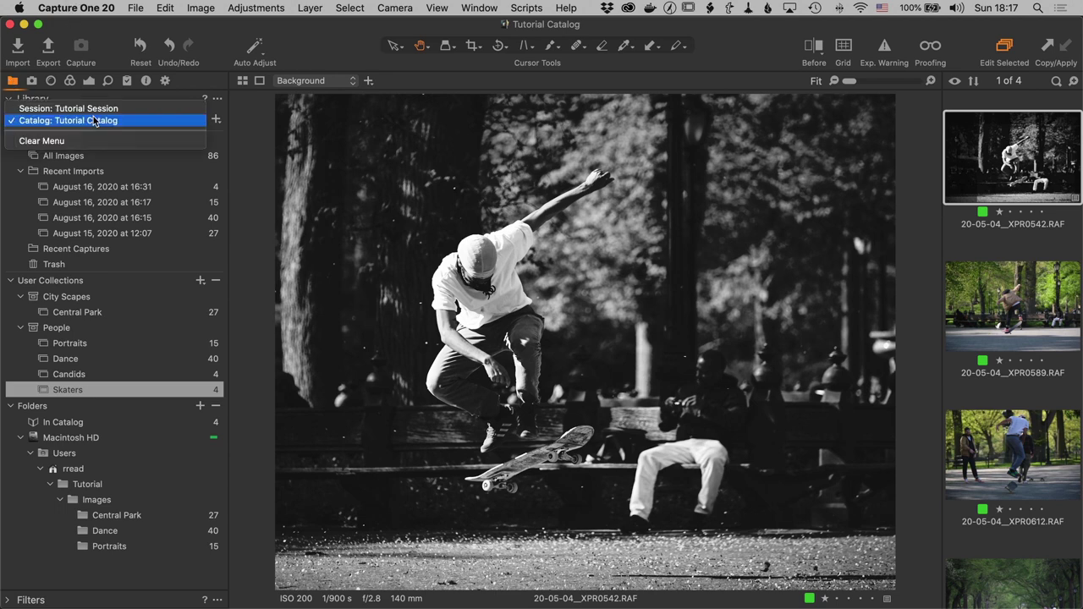
click(98, 108)
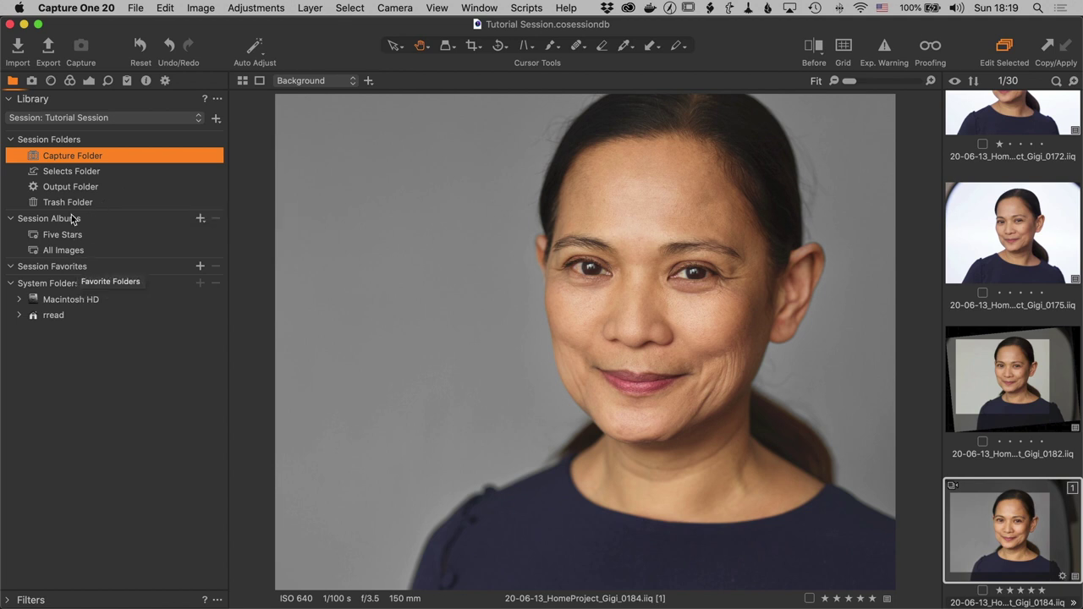
right_click(69, 159)
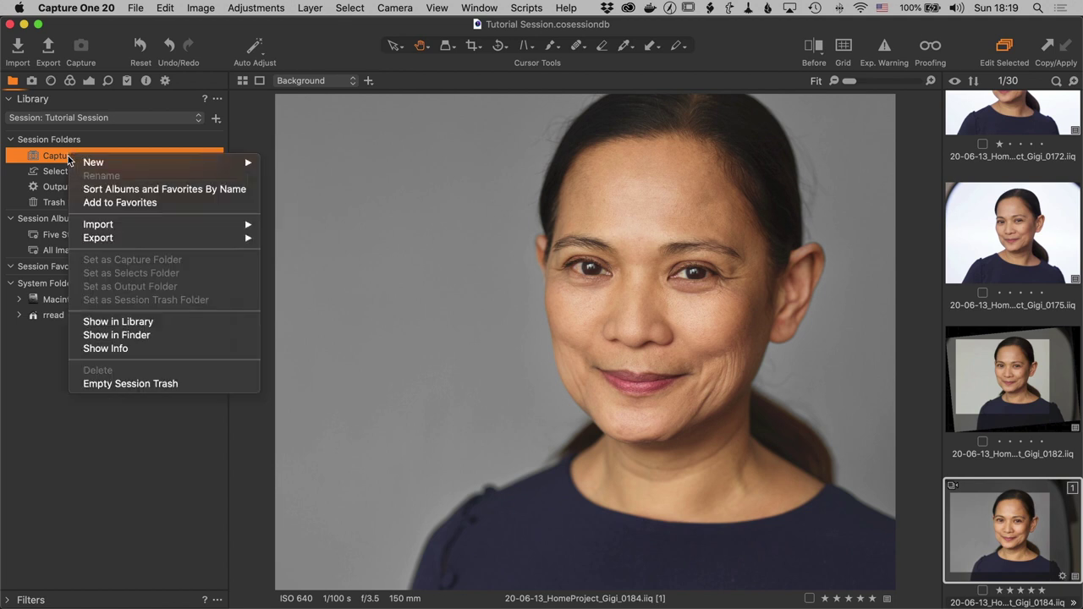
click(114, 335)
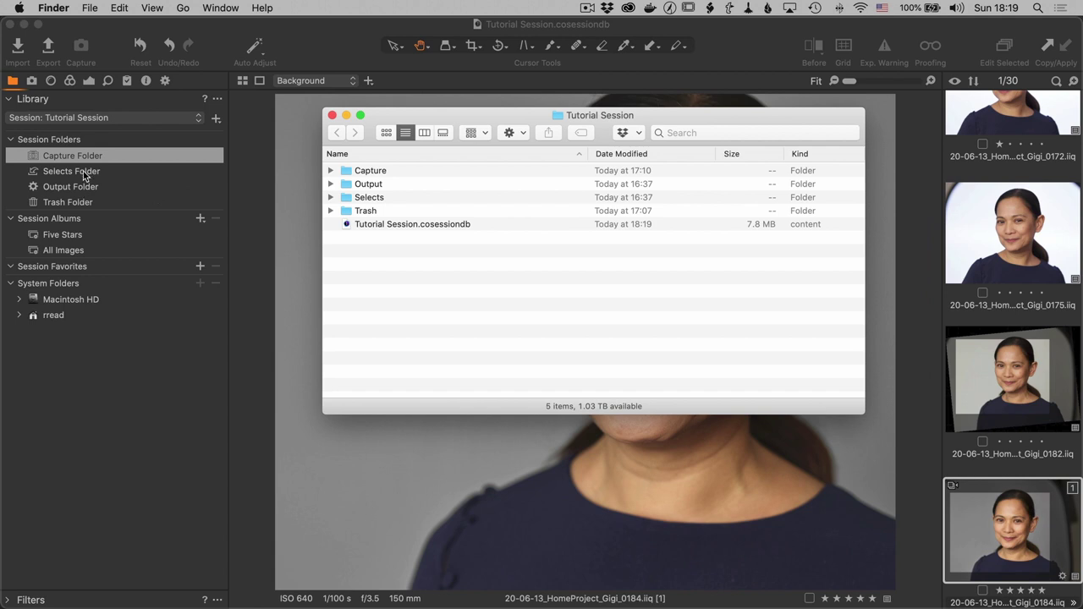
click(330, 170)
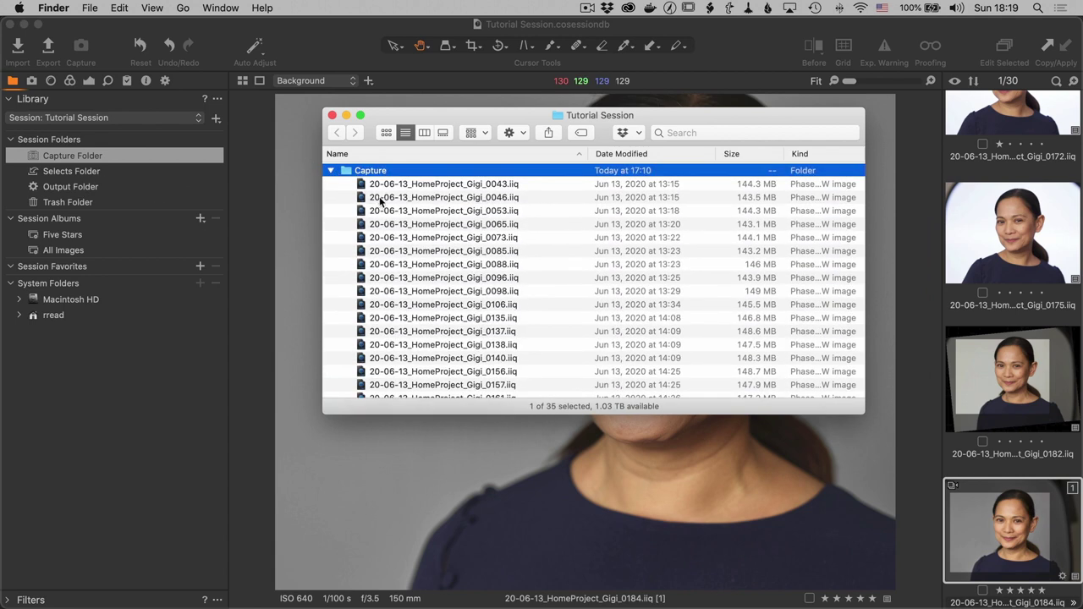
click(330, 170)
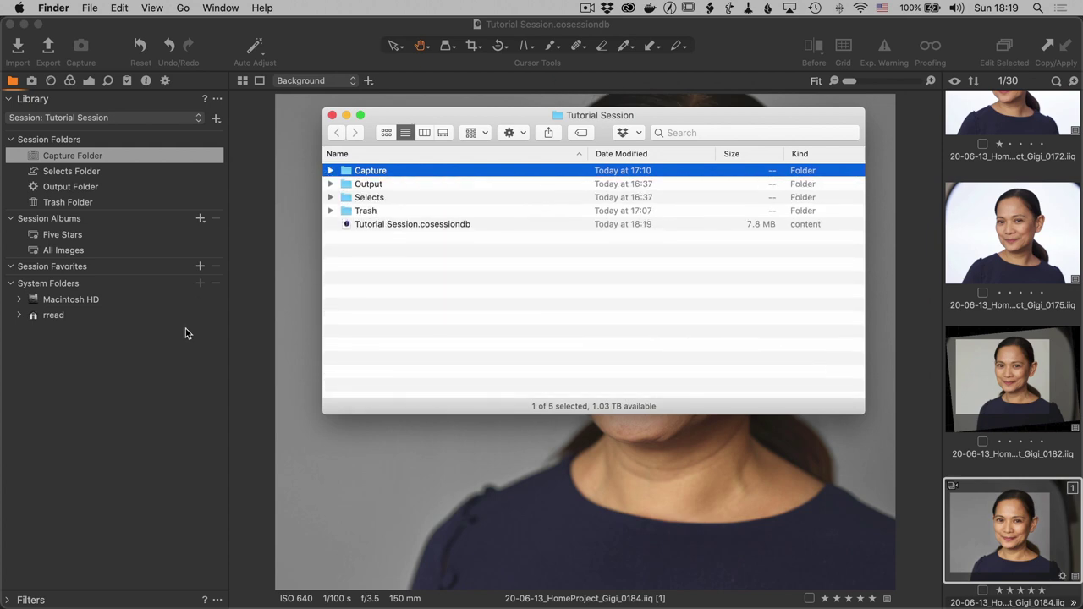
click(166, 383)
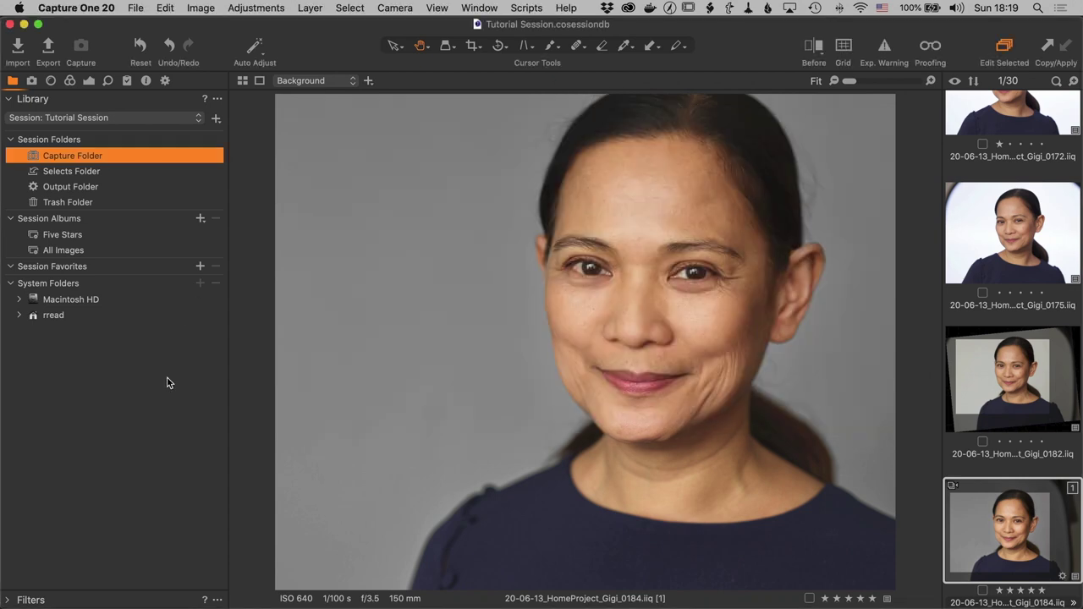
Locate the Capture Folder in the system folders, expand Tutorial > Images, and browse Candids, Dance, Headshots
right_click(60, 160)
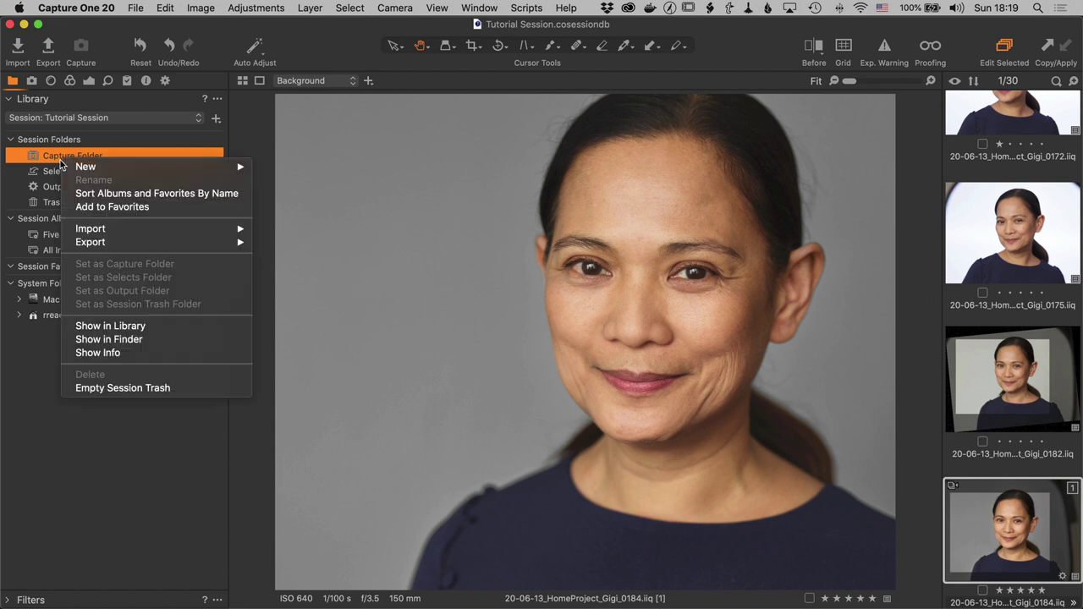
click(111, 329)
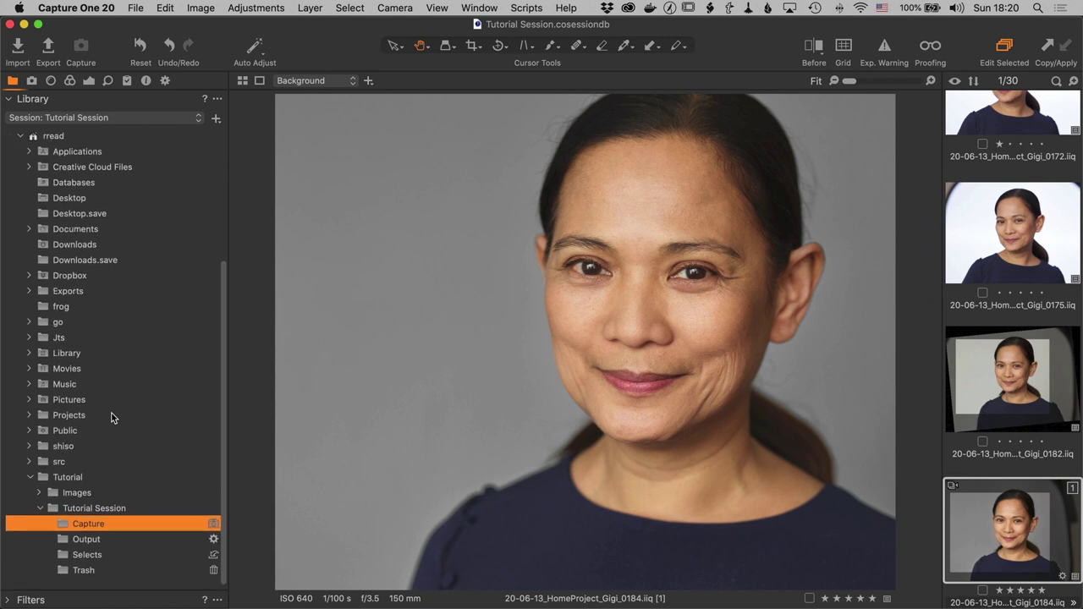
click(39, 493)
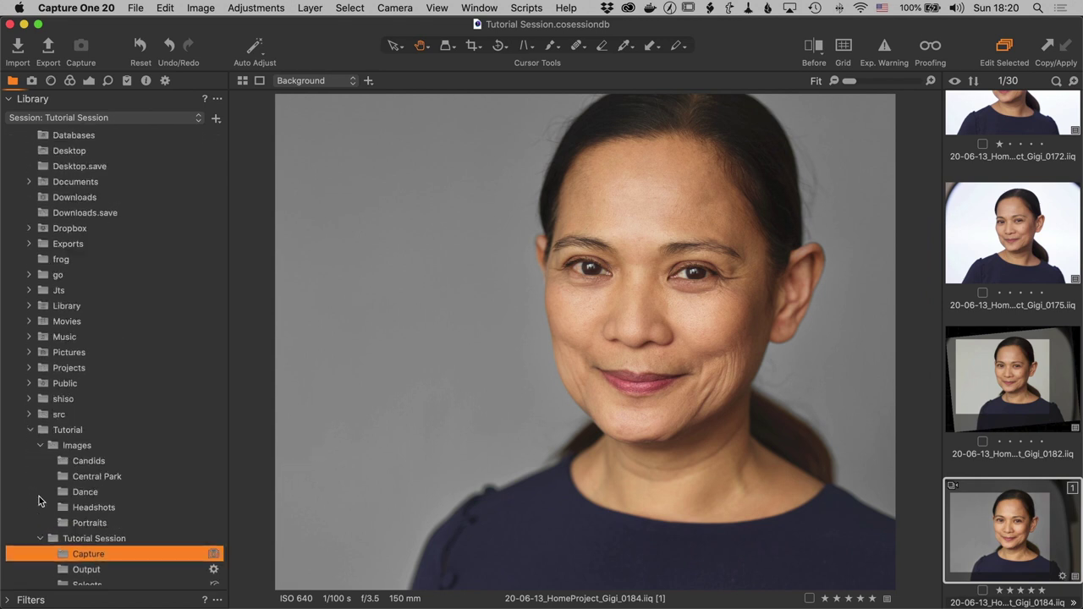
click(89, 464)
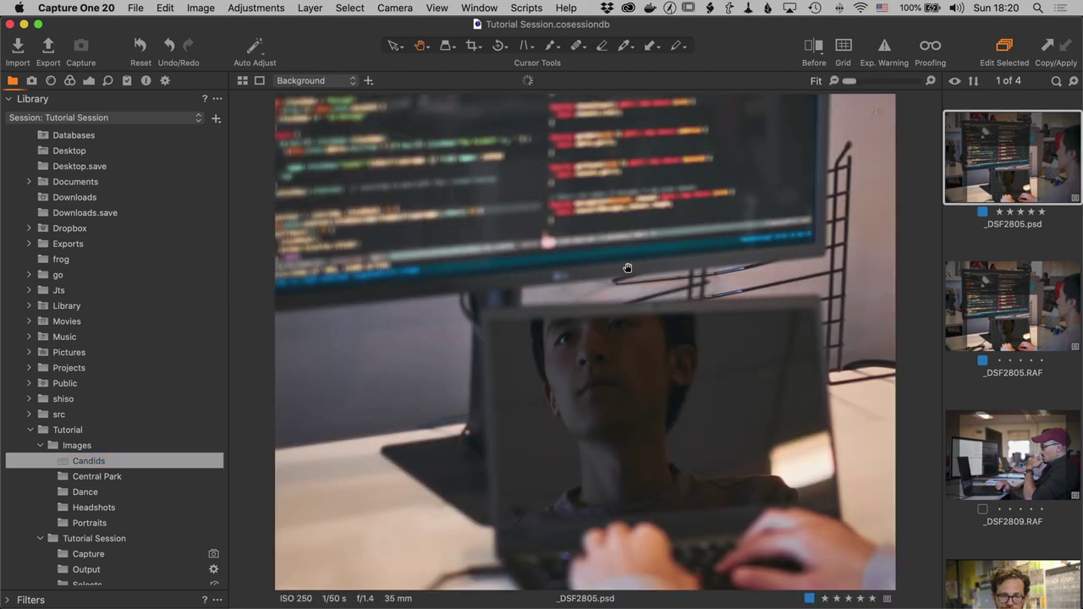
click(127, 490)
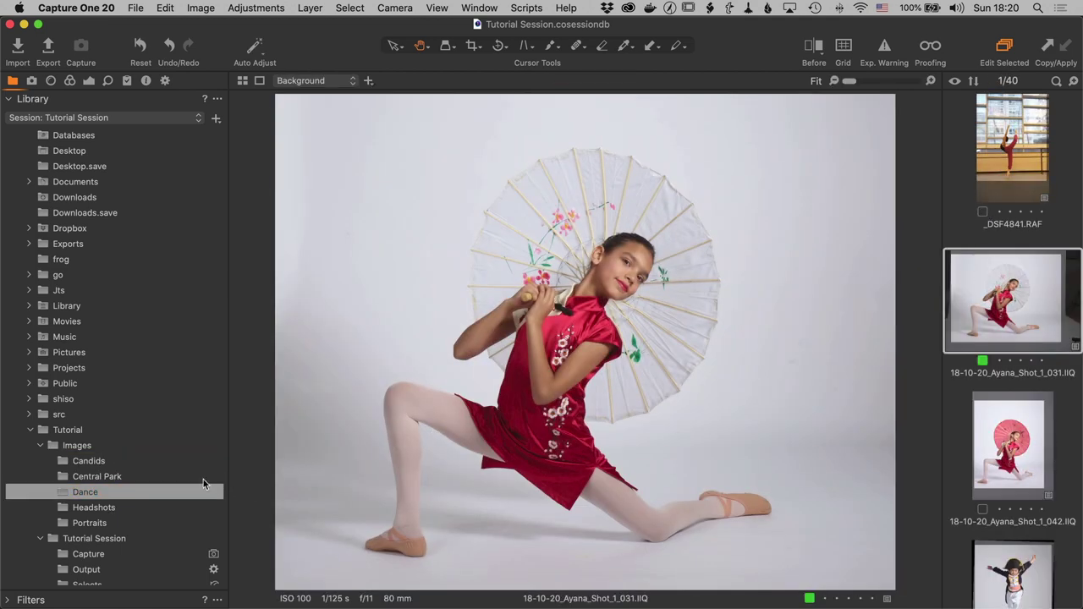
click(129, 509)
click(1032, 203)
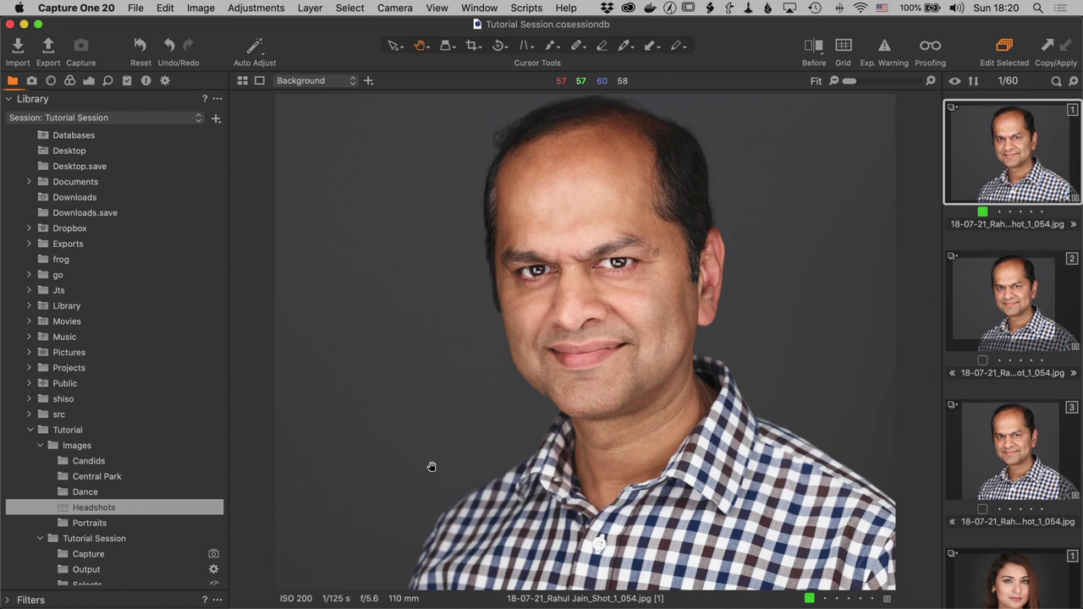
scroll(149, 425, up, 10)
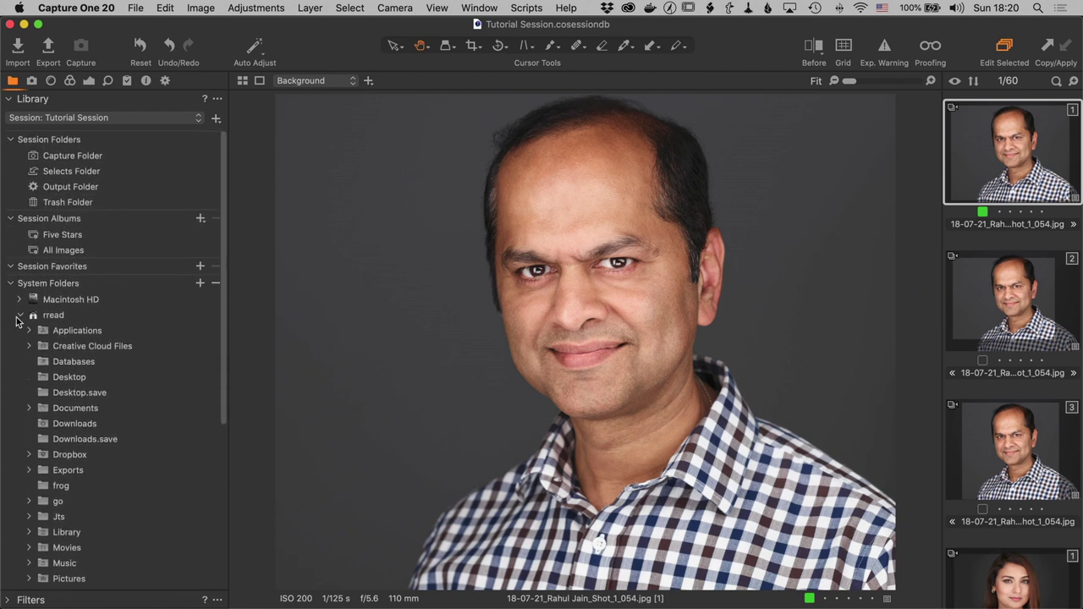
Collapse the home folder tree, view the Capture Folder, then the empty Output Folder
click(21, 316)
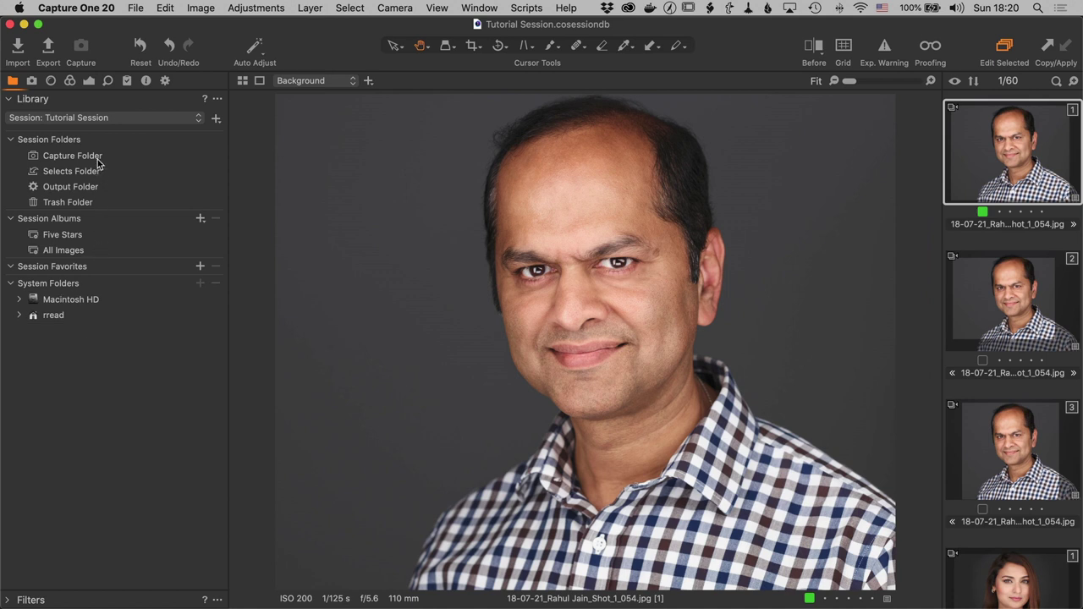
mouse_move(98, 163)
mouse_move(88, 201)
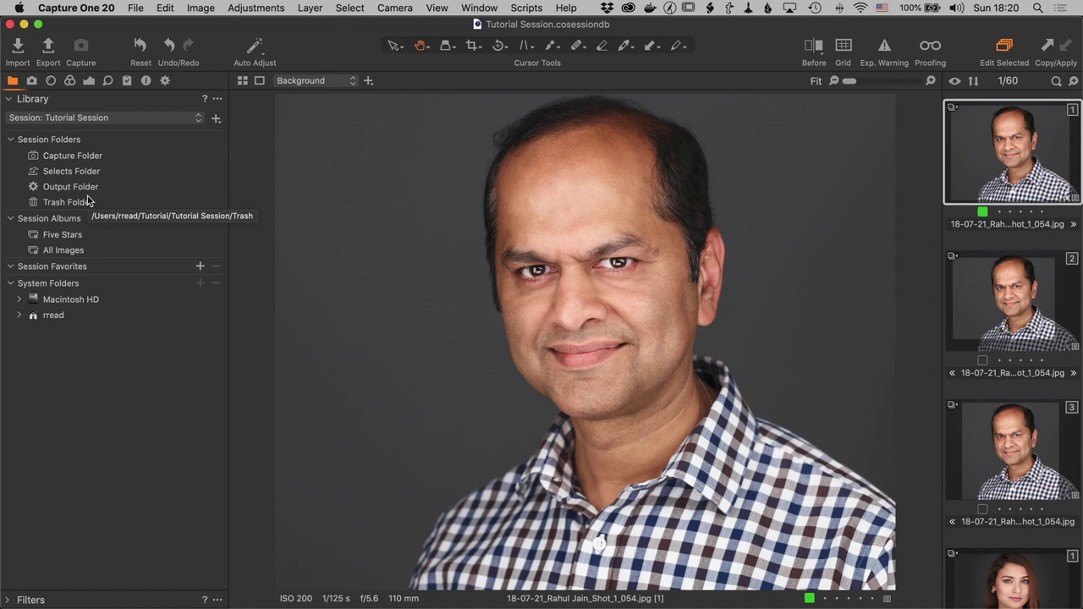
click(80, 154)
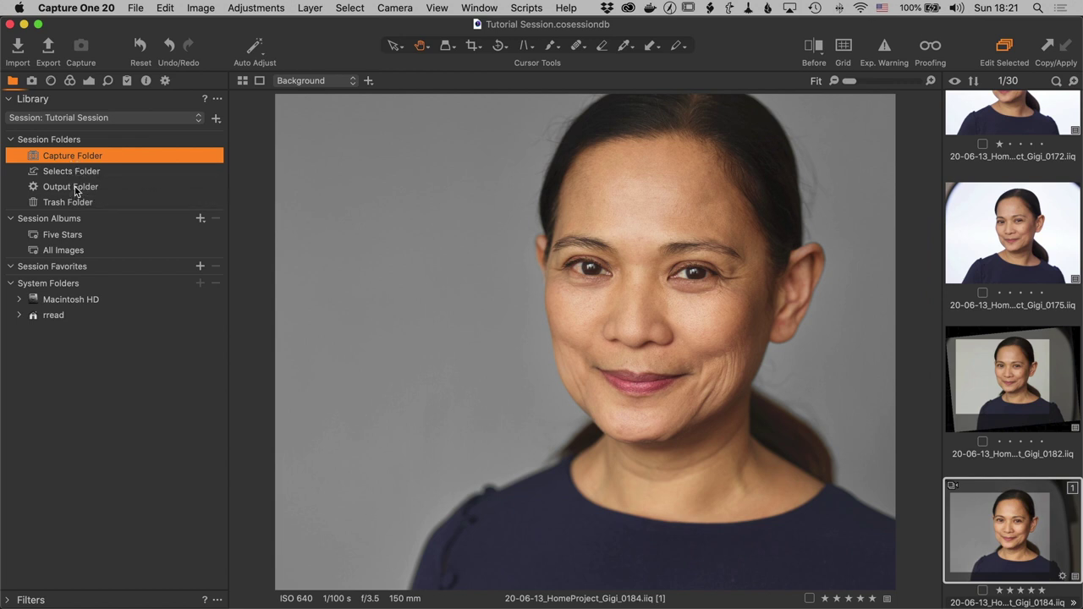
click(75, 187)
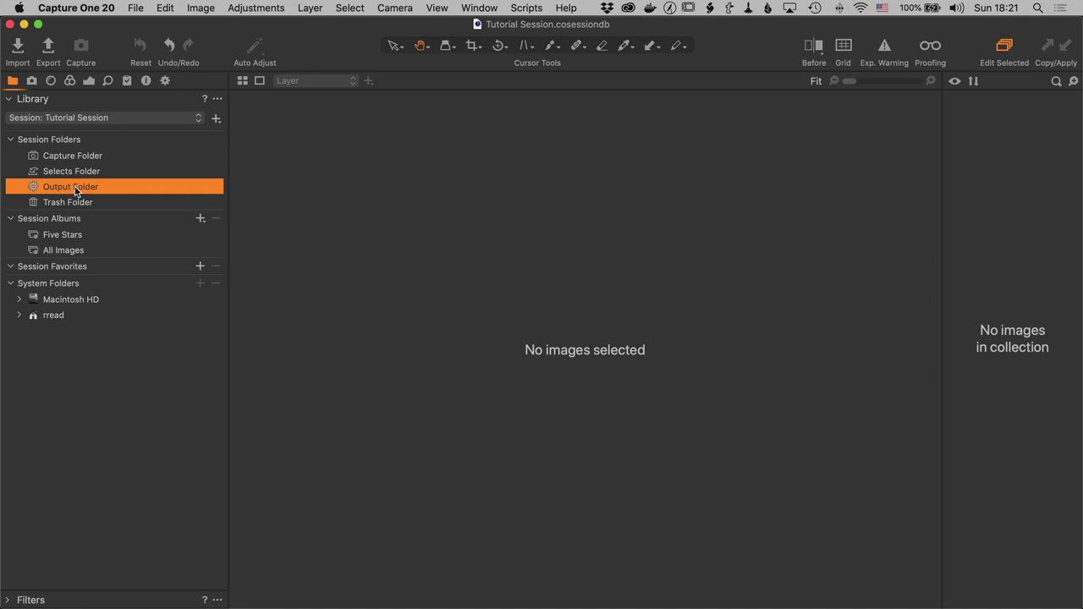
View Five Stars, then All Images' 30 portraits, and list the Album and Smart Album options
click(79, 236)
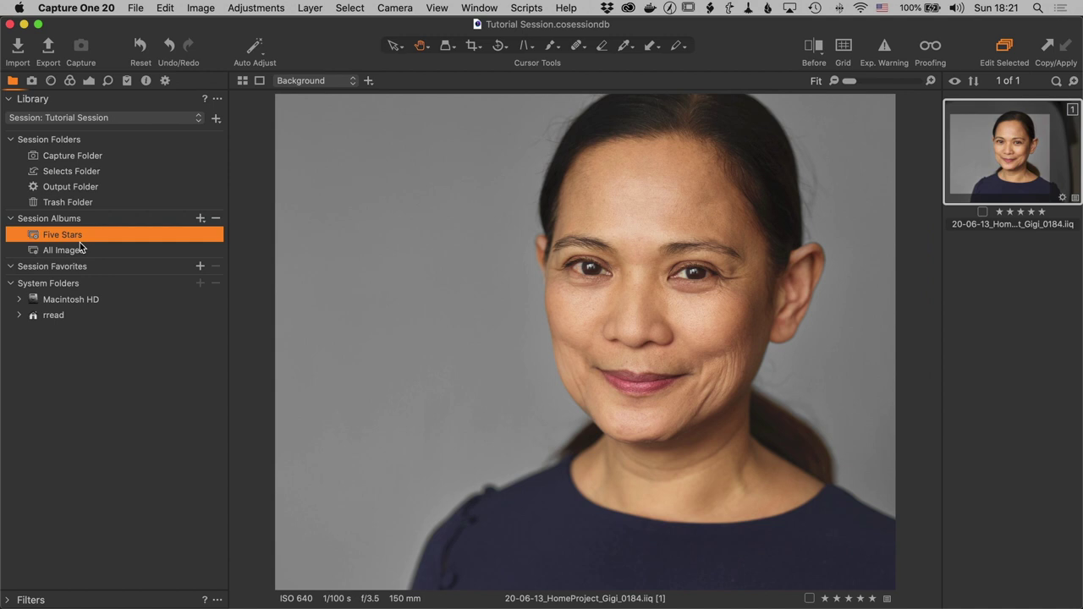
click(80, 249)
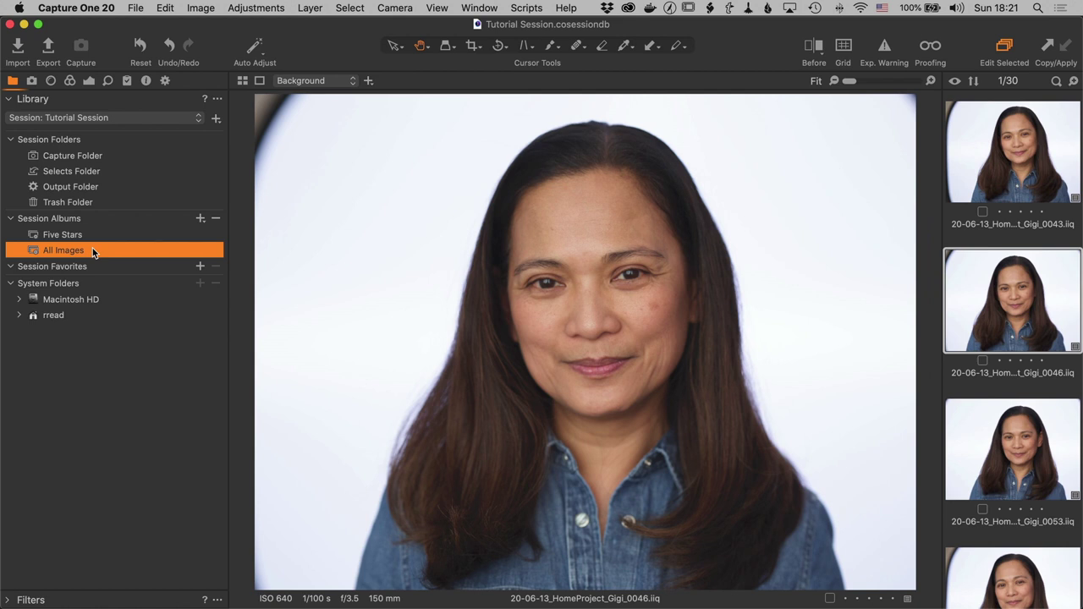
click(201, 220)
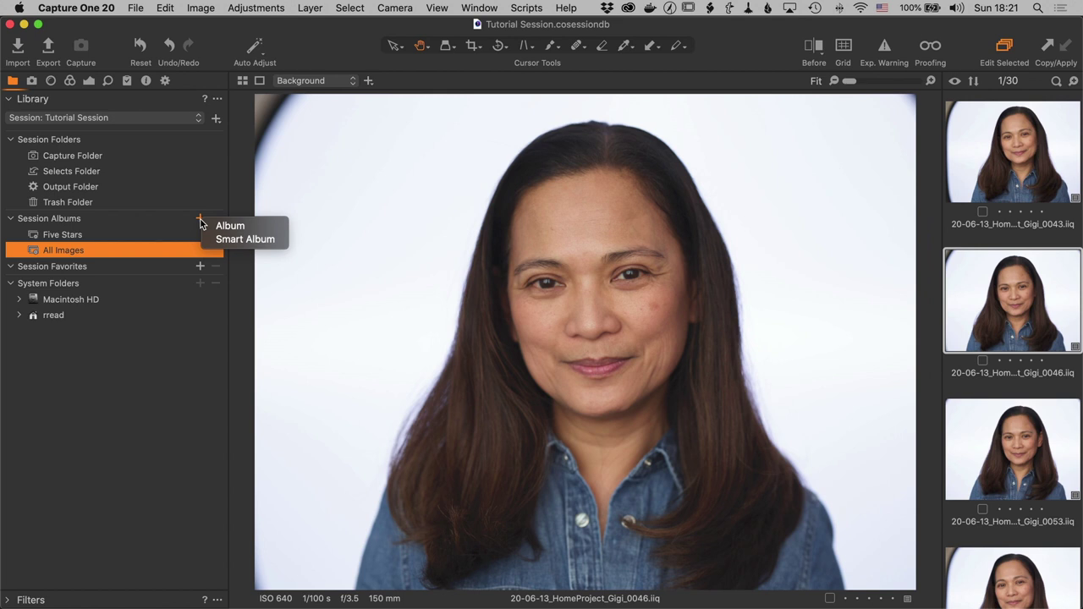
Add the Central Park folder from Finder to Session Favorites and review All Images' 57 photos
click(61, 269)
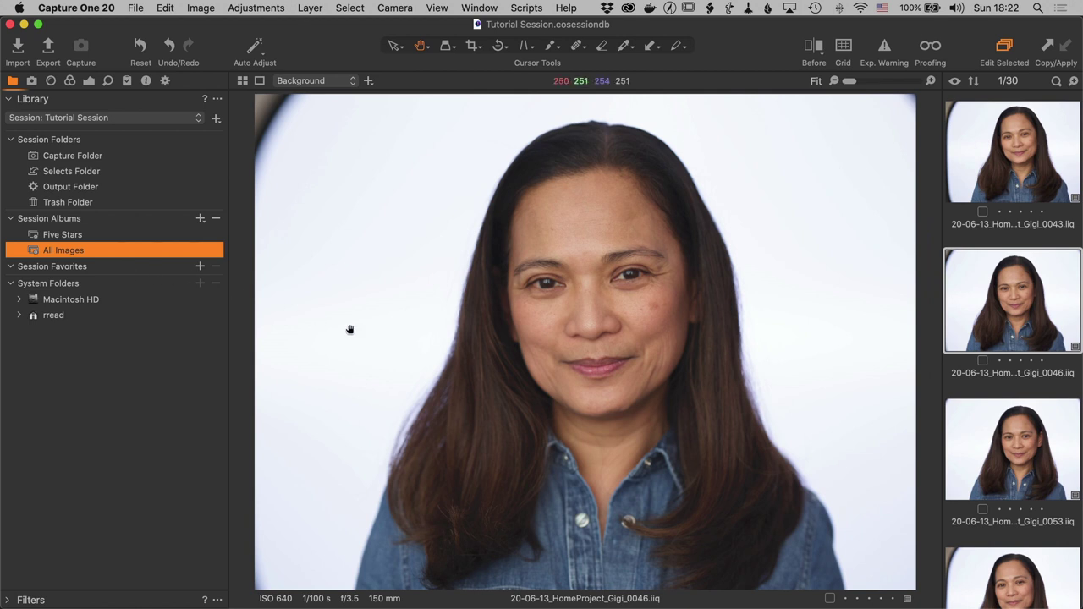
key(super+Tab)
drag(332, 329, 113, 277)
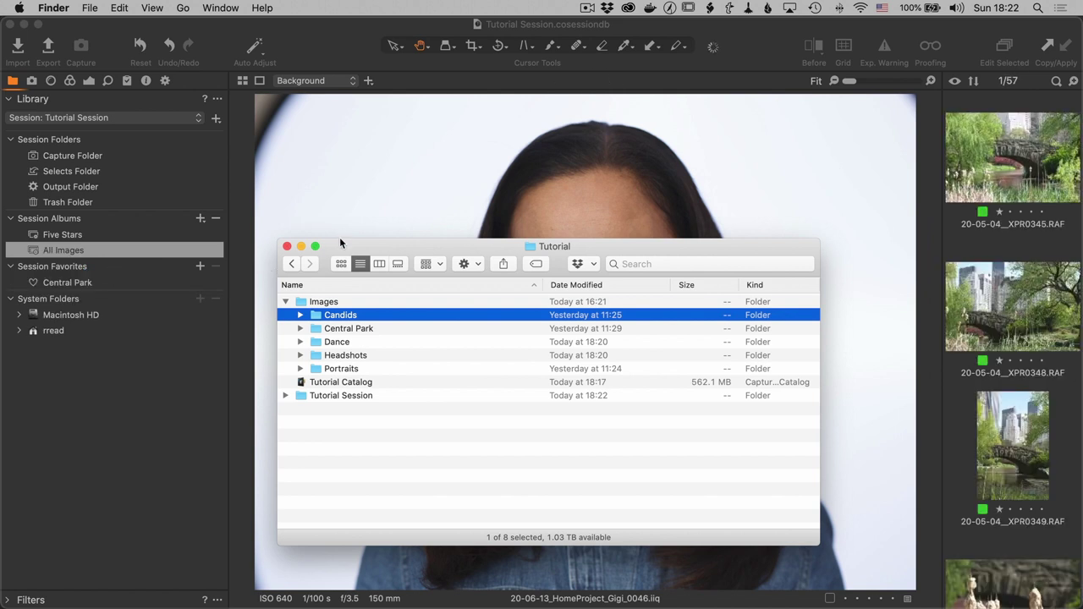
click(313, 44)
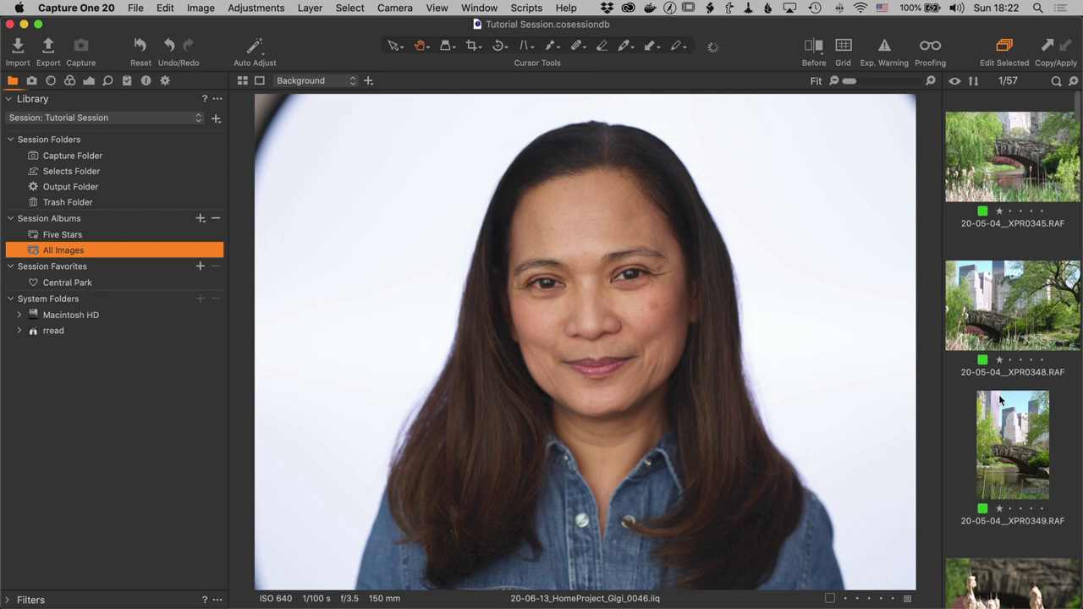
scroll(999, 394, down, 5)
scroll(999, 395, down, 6)
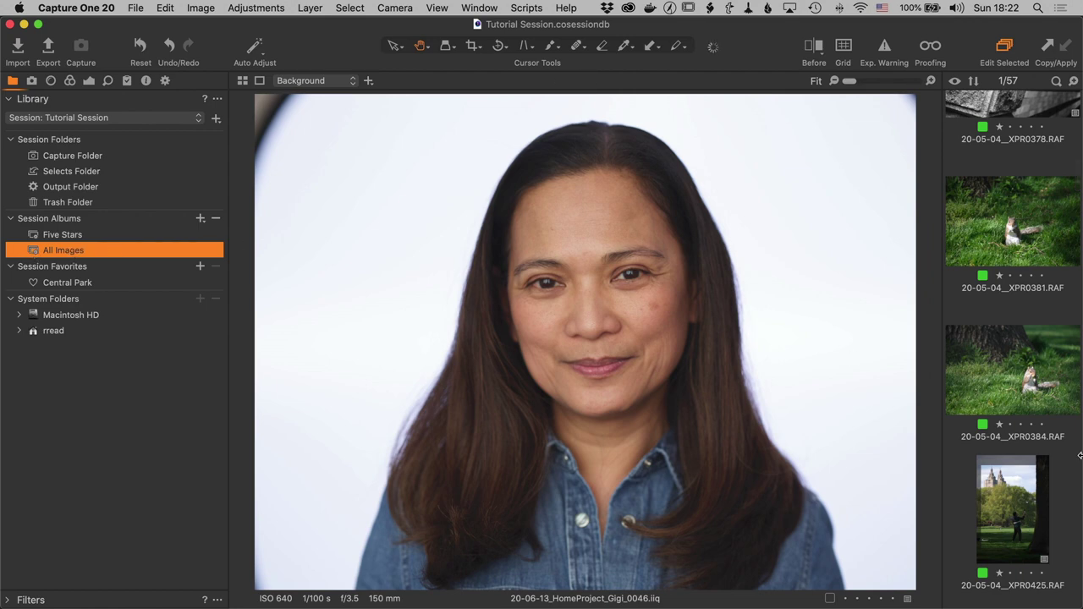
scroll(1080, 456, down, 10)
scroll(1080, 456, down, 10)
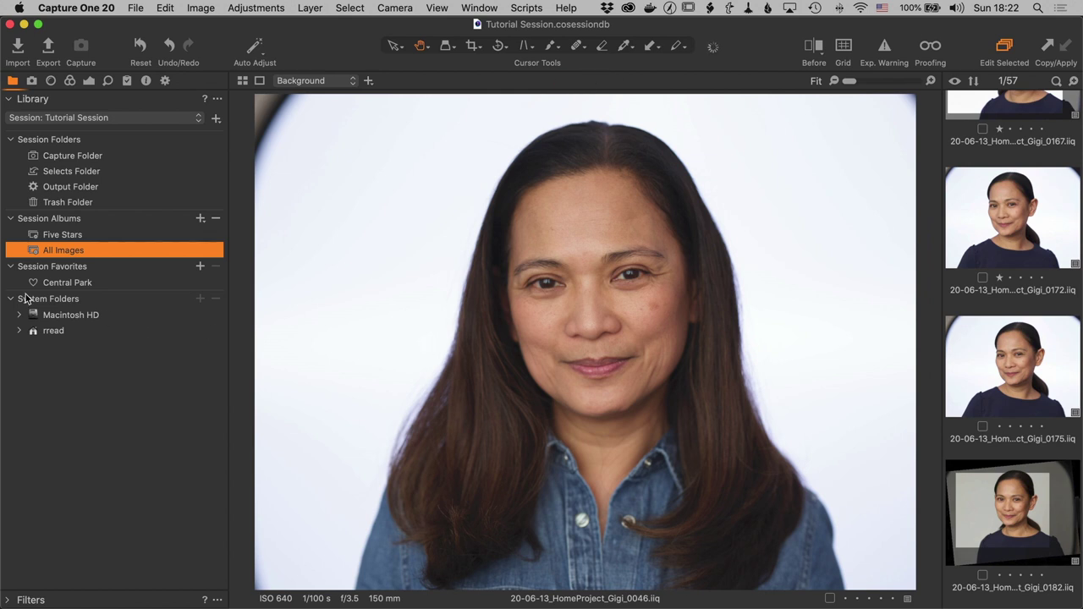
Rate Central Park bridge photo XPR0348 five stars and confirm it joins the Five Stars album
click(69, 236)
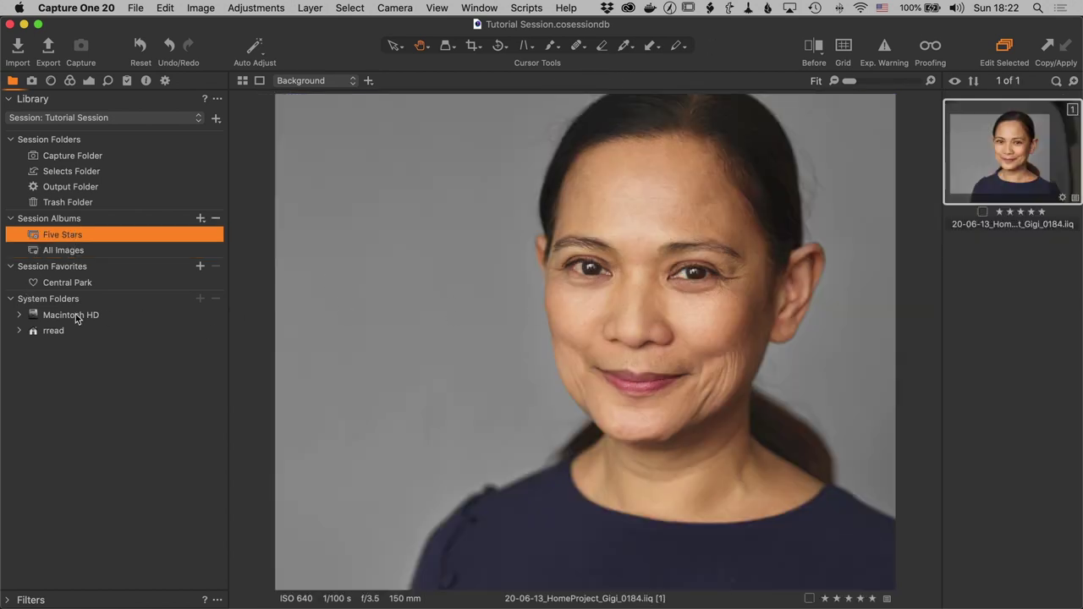
click(74, 285)
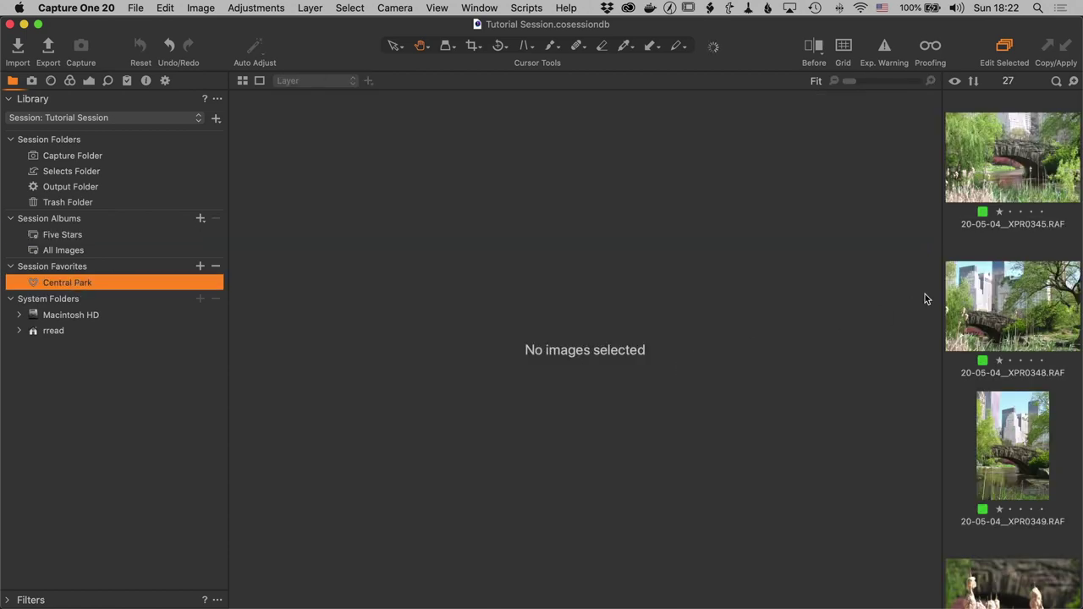
click(995, 289)
key(5)
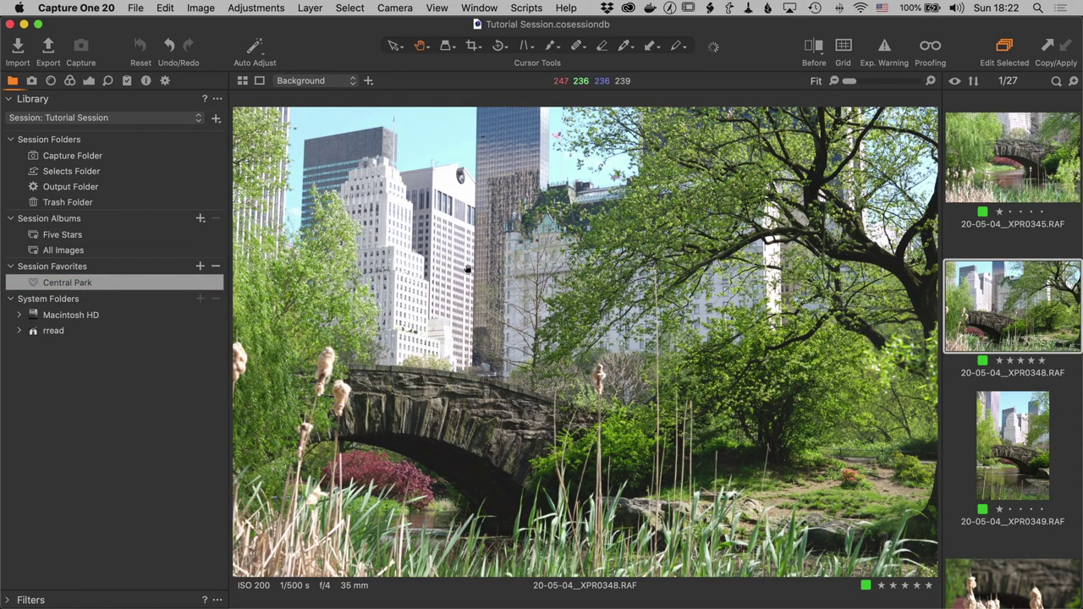
click(97, 234)
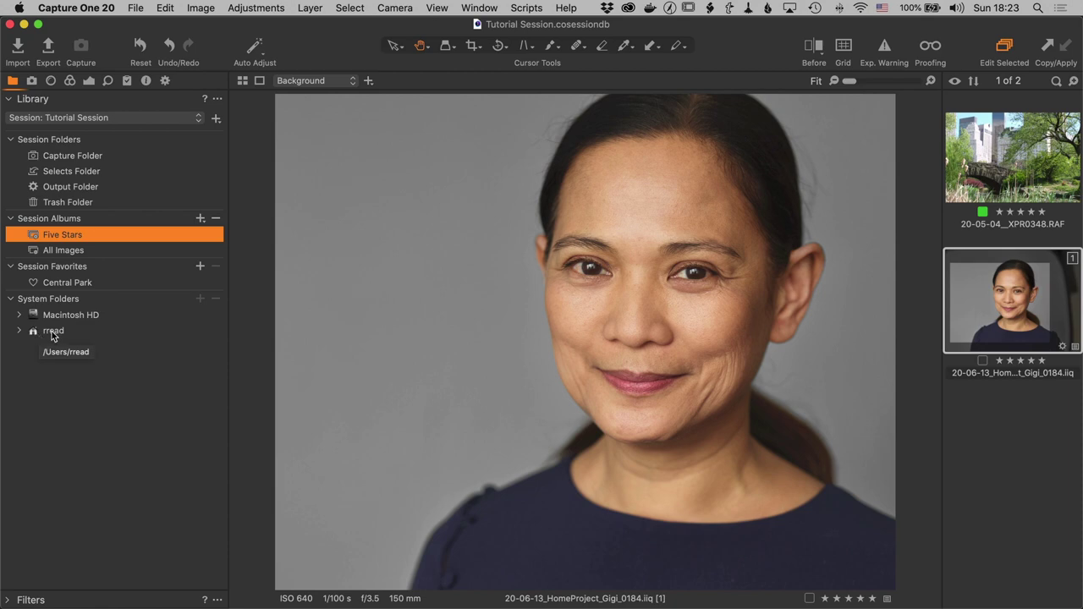
Return to the Central Park session favorite to see its 27 images and the bridge photo
click(75, 287)
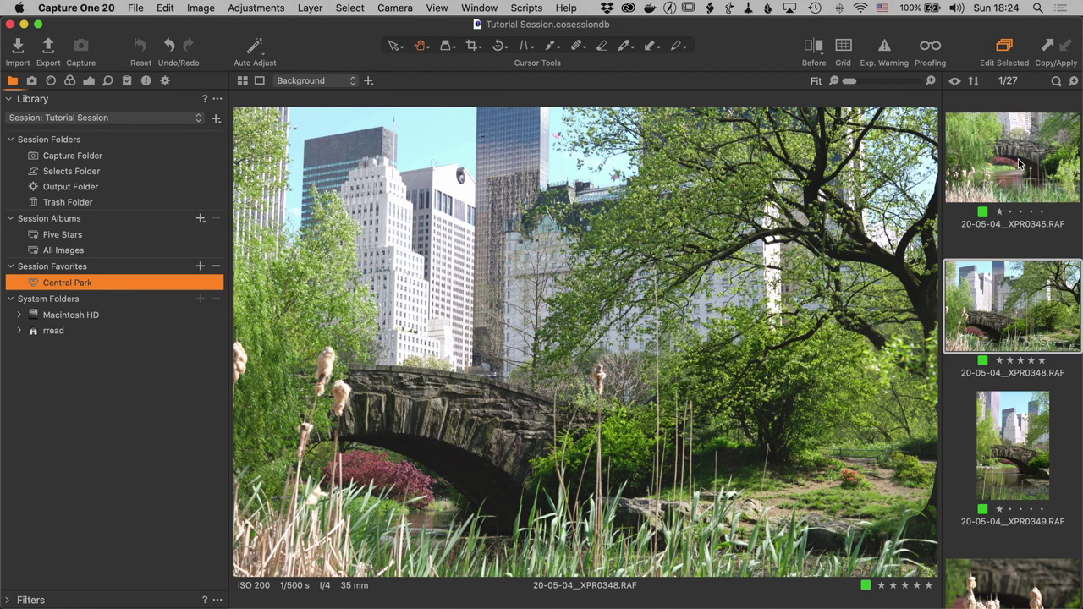
In Finder, expand Tutorial Session, Capture and CaptureOne to reveal Cache and Settings131
key(super+Tab)
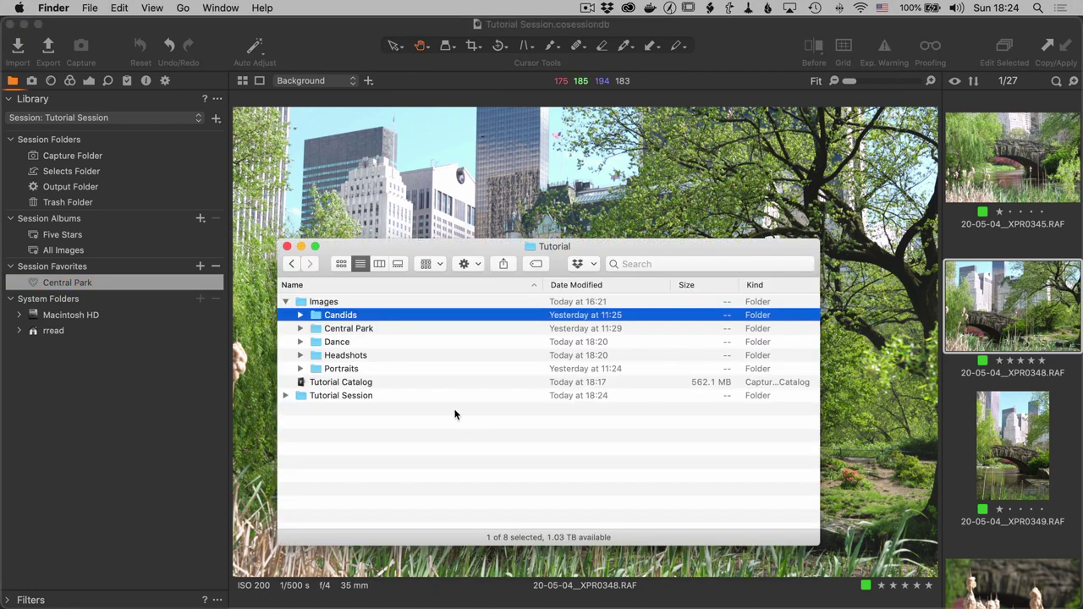
click(285, 395)
click(307, 411)
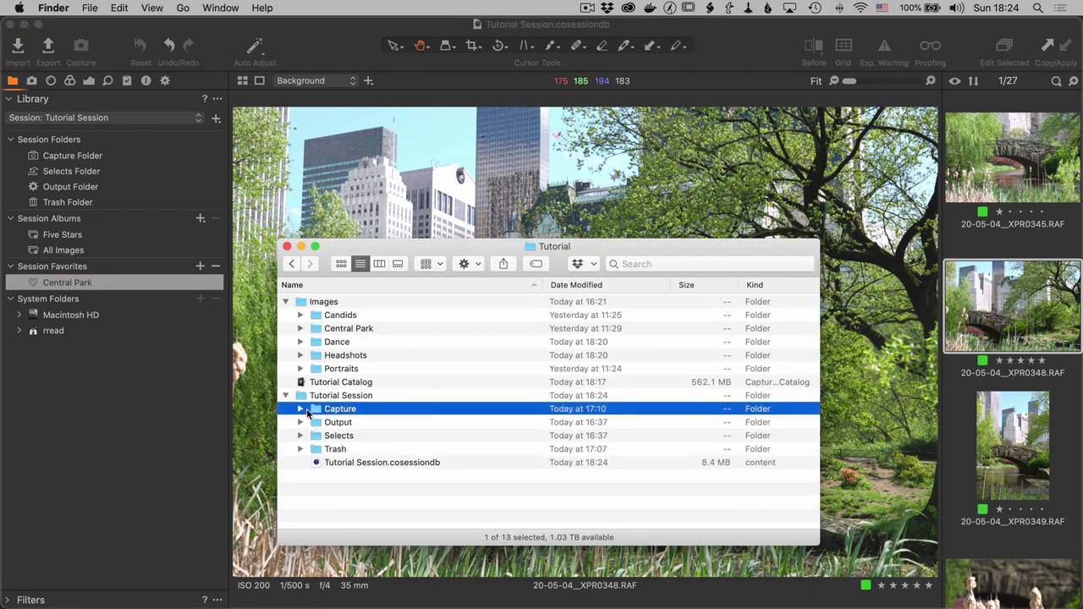
click(300, 410)
scroll(366, 442, down, 10)
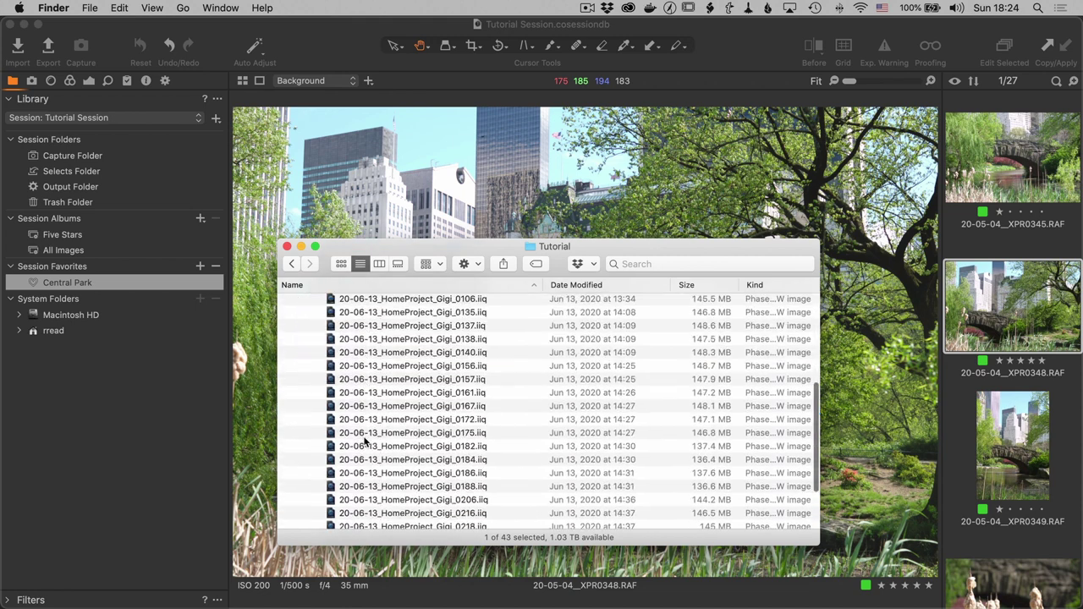
click(363, 468)
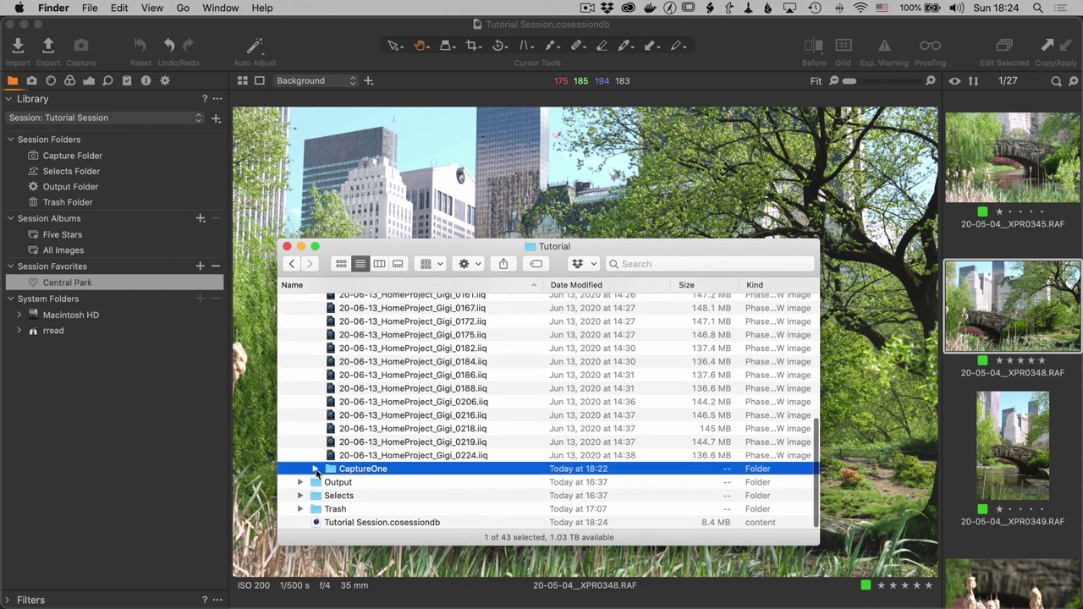
click(316, 469)
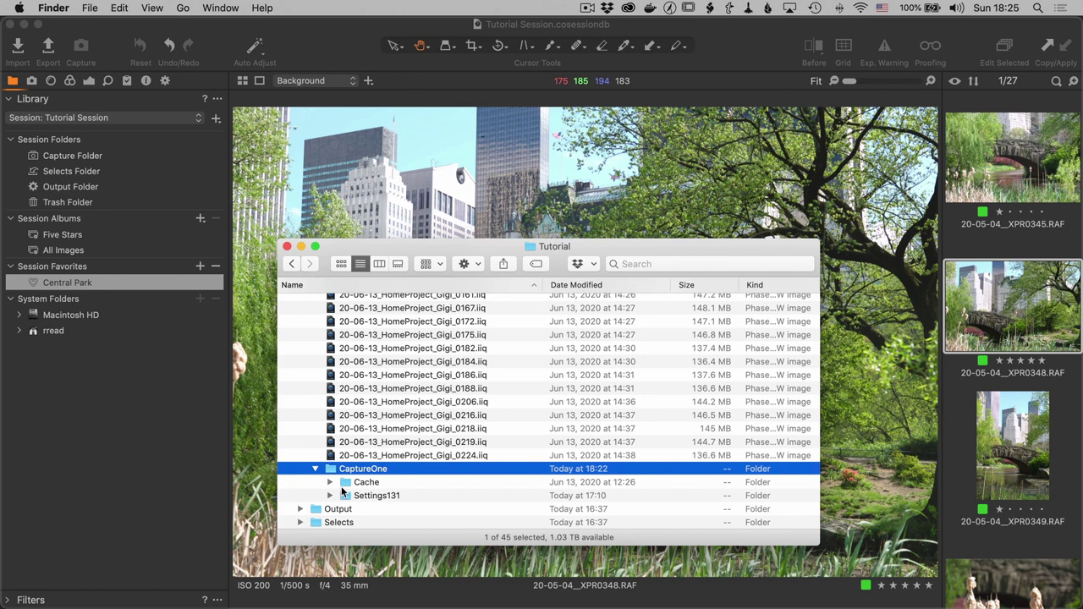
Select the first .iiq file in the Capture folder and look through the folder's contents
scroll(342, 491, up, 10)
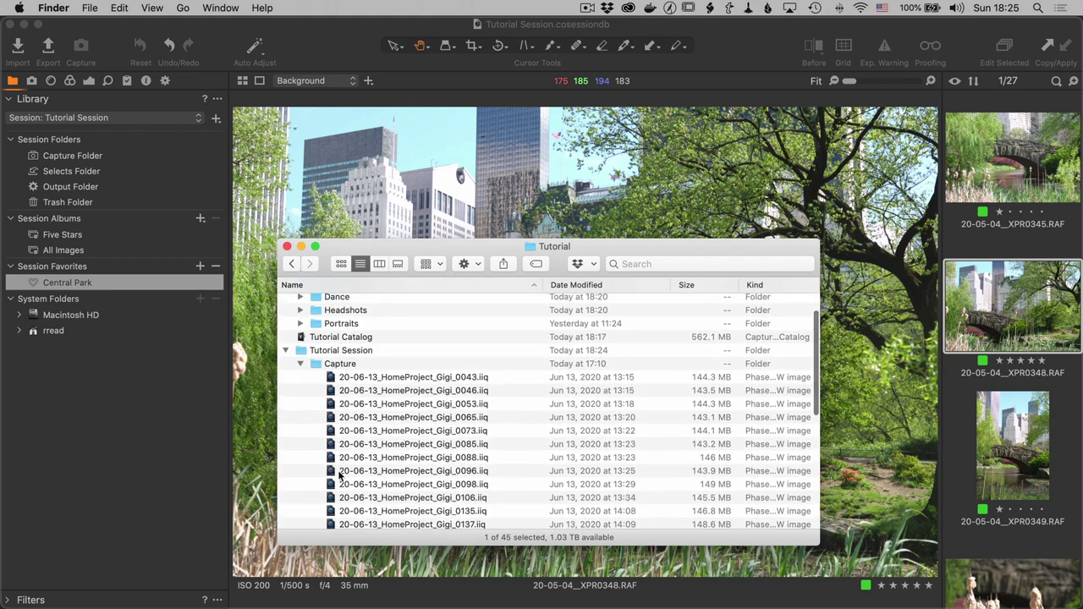
click(356, 381)
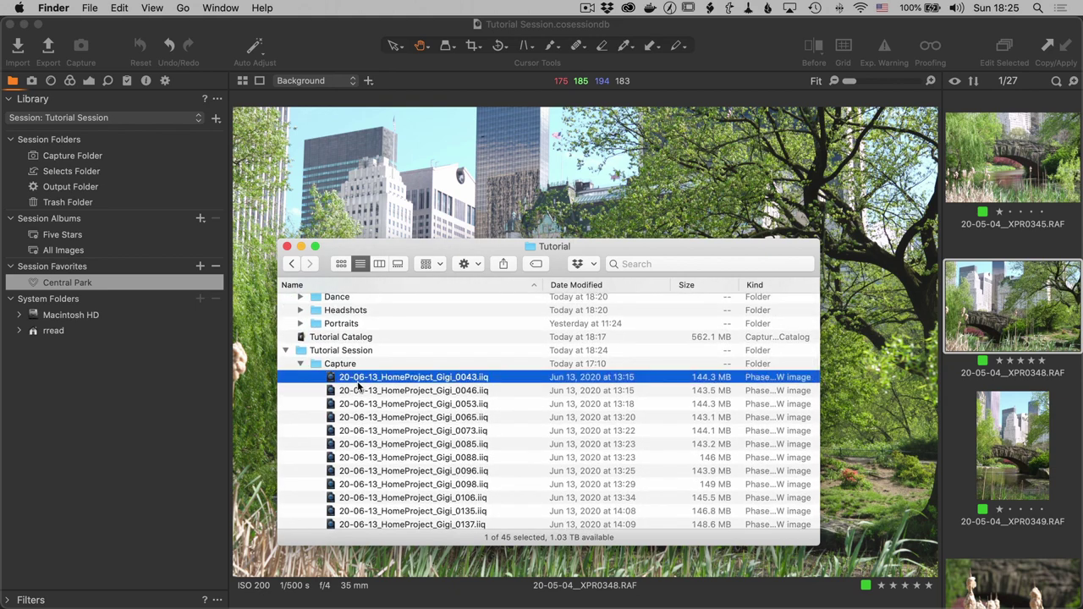
scroll(358, 385, down, 5)
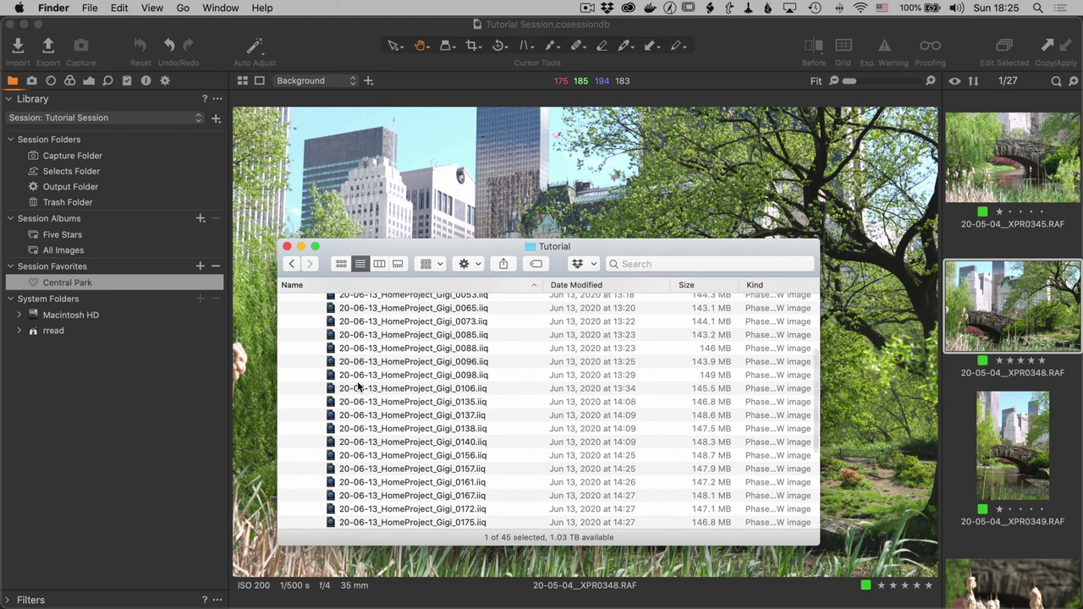
scroll(358, 385, up, 2)
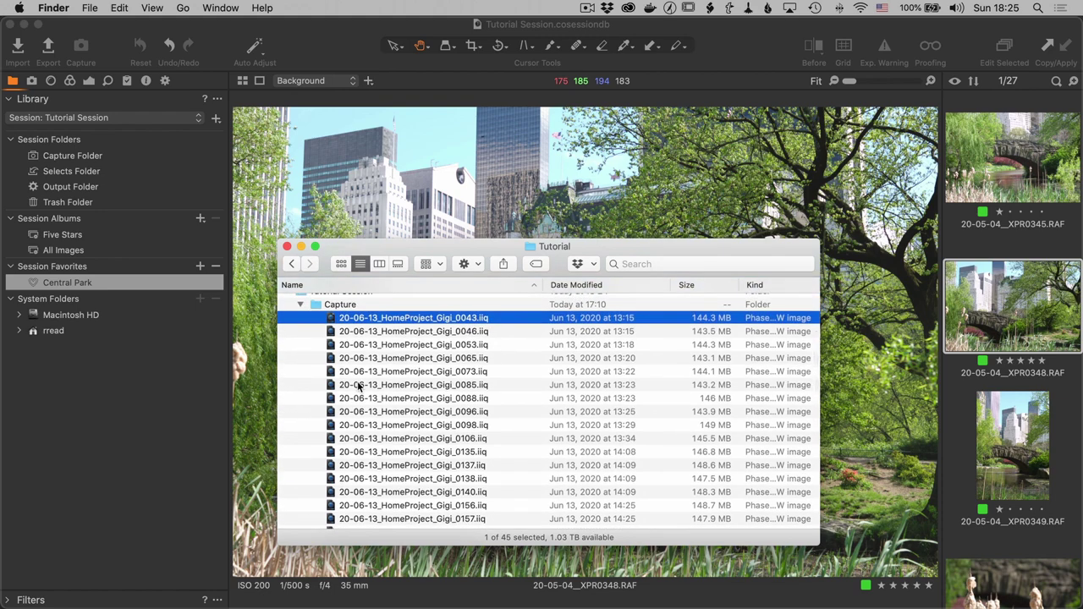
scroll(358, 385, down, 10)
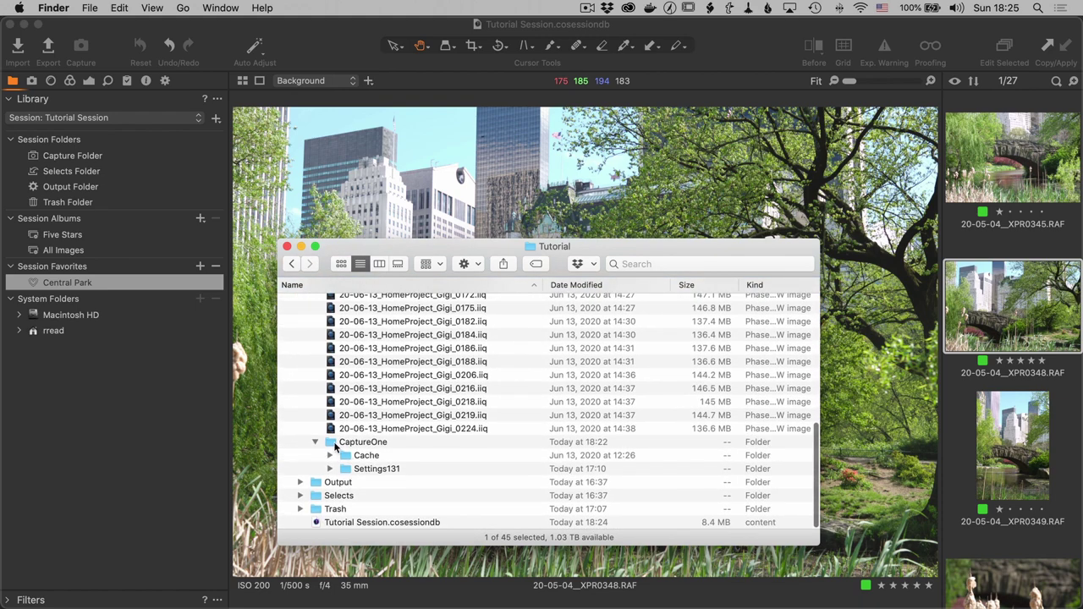
Collapse the CaptureOne and Capture folders and return to Capture One's Tutorial Catalog
click(335, 447)
click(316, 443)
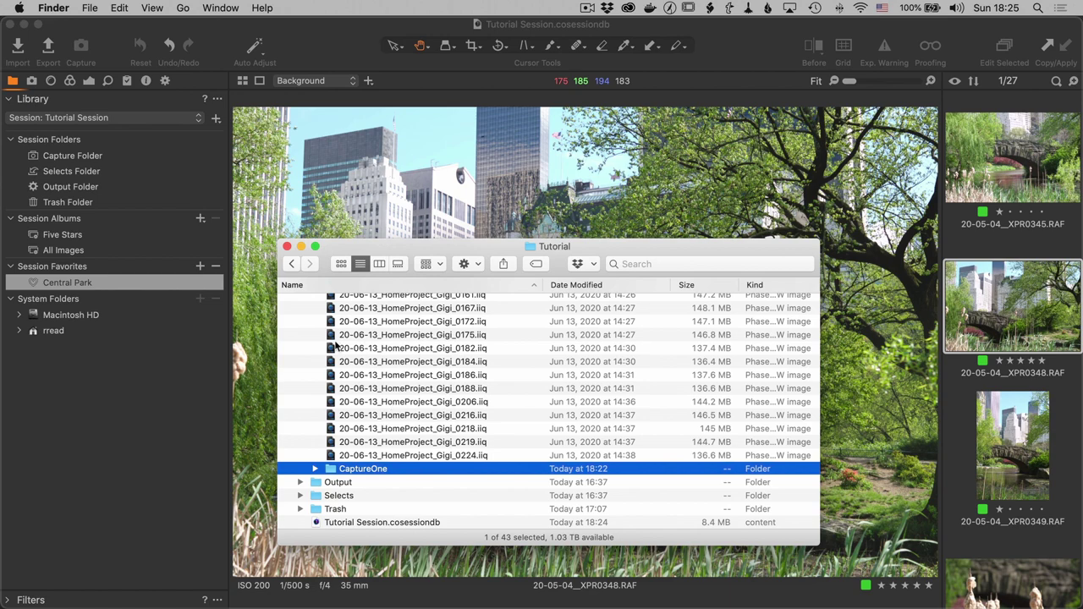
scroll(360, 413, up, 10)
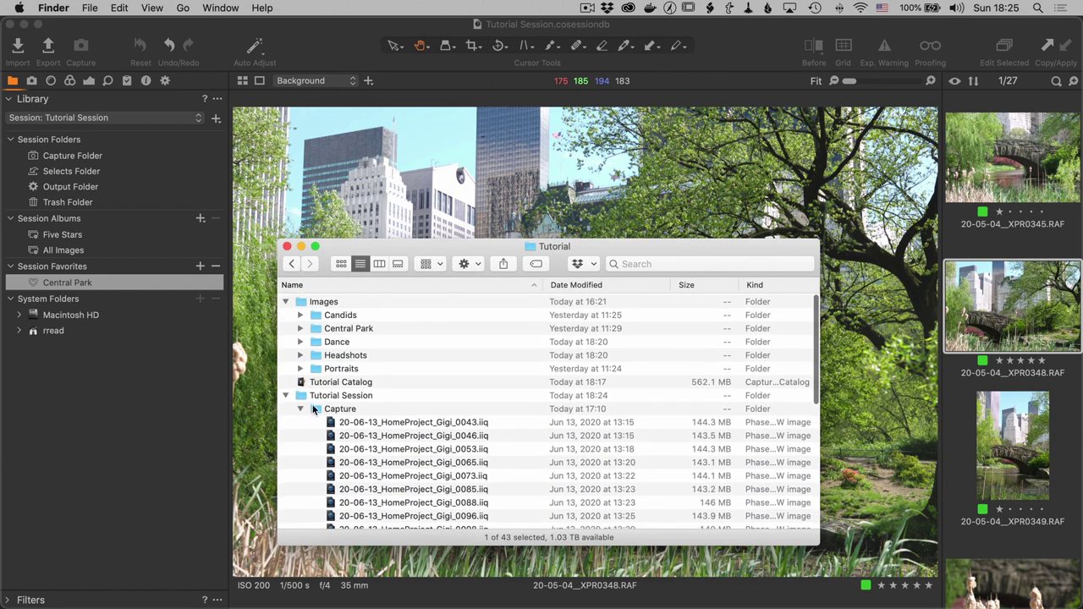
click(315, 409)
click(301, 408)
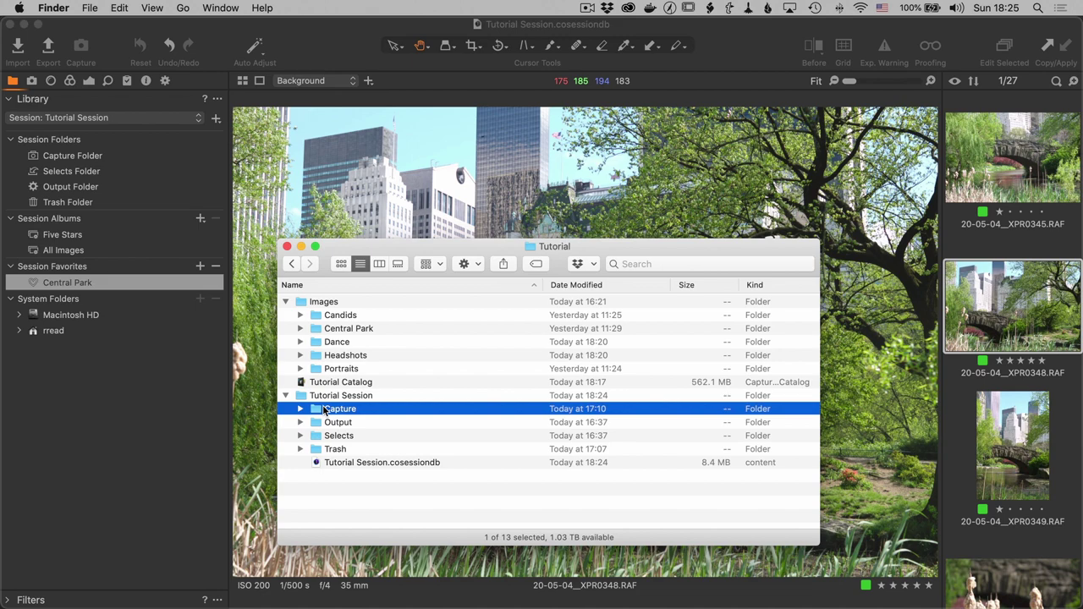
click(150, 440)
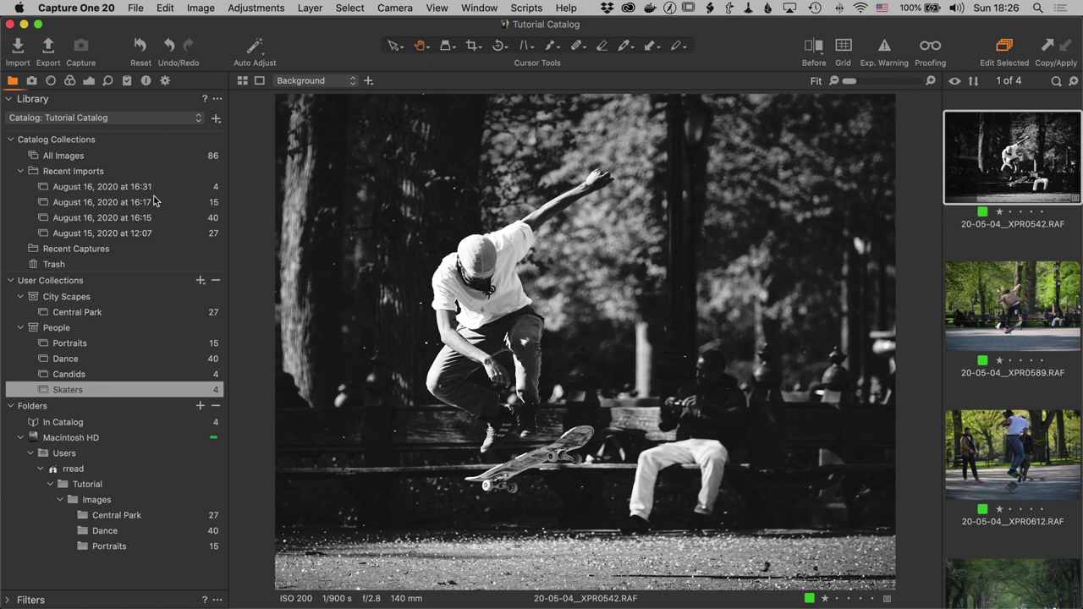
Look at the File menu's Import Session command, then close the menu without running it
click(138, 8)
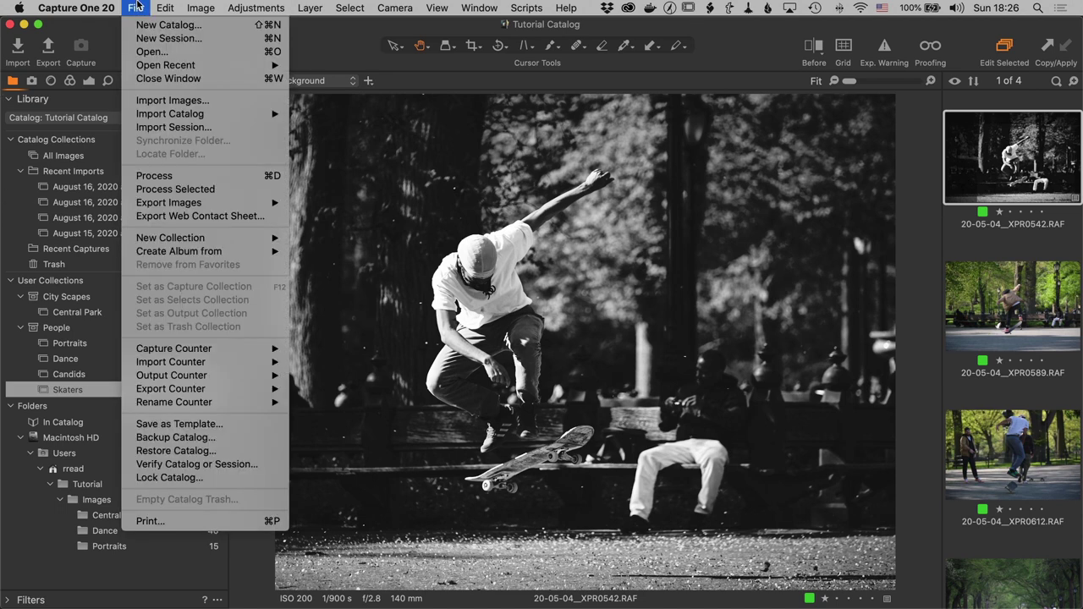
mouse_move(156, 118)
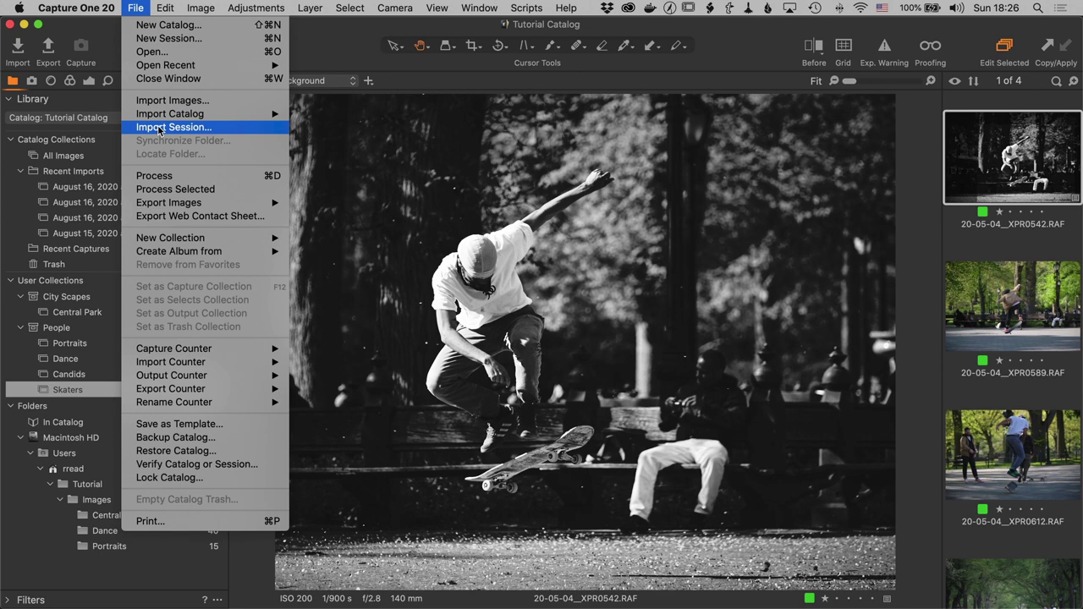
click(144, 7)
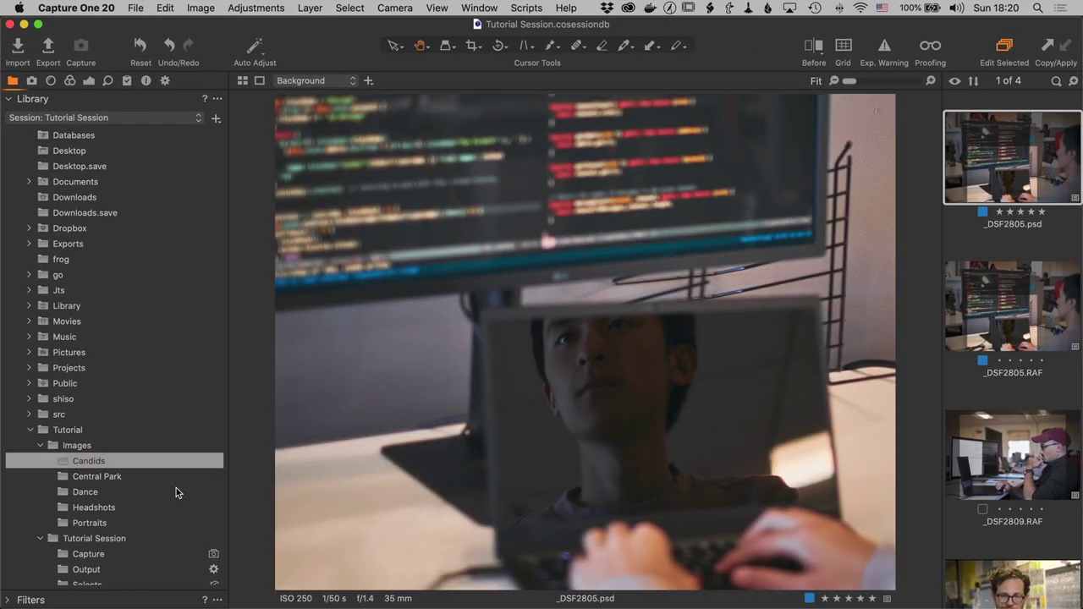
Browse the Dance and Headshots system folders and show the first headshot in the viewer
click(127, 491)
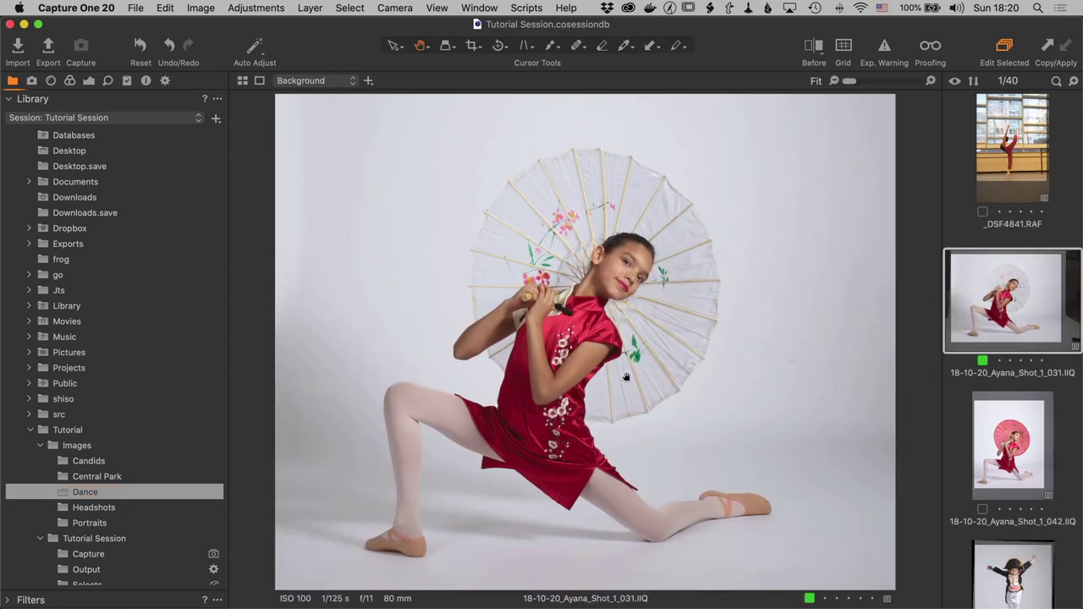
click(130, 507)
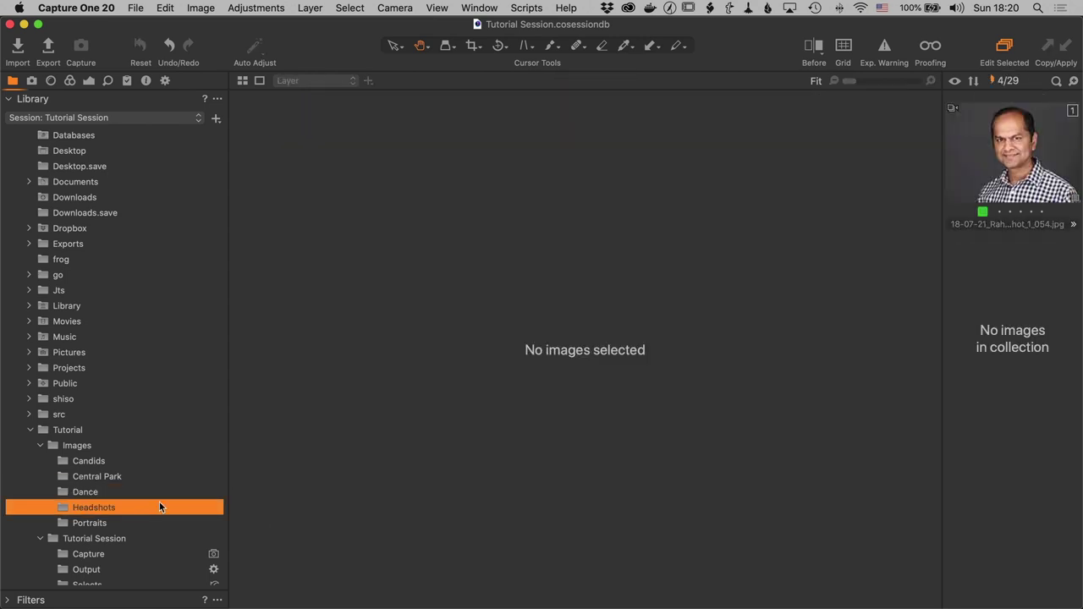
click(992, 202)
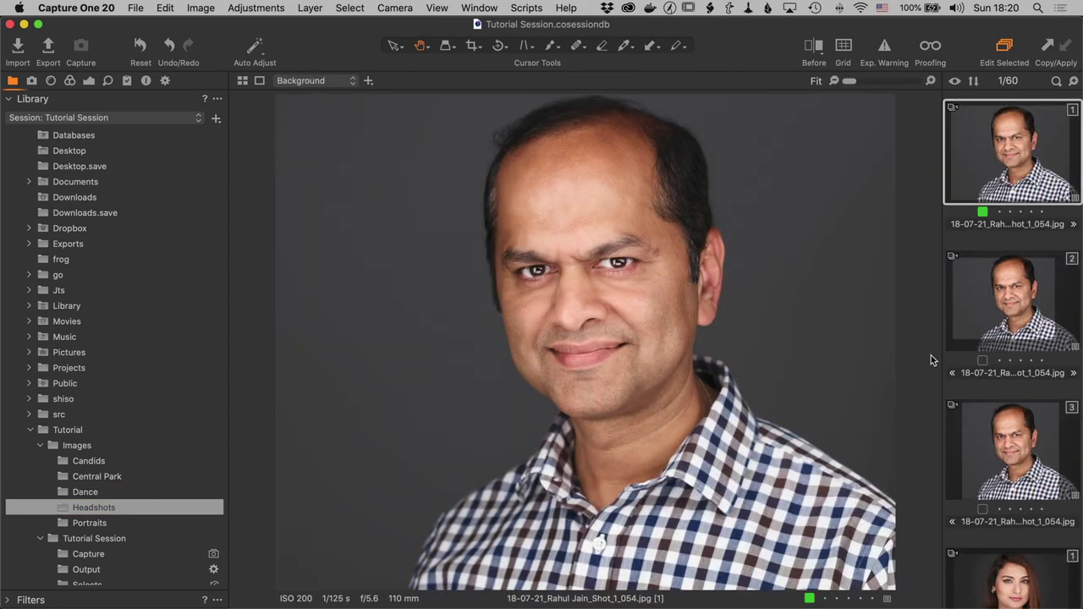